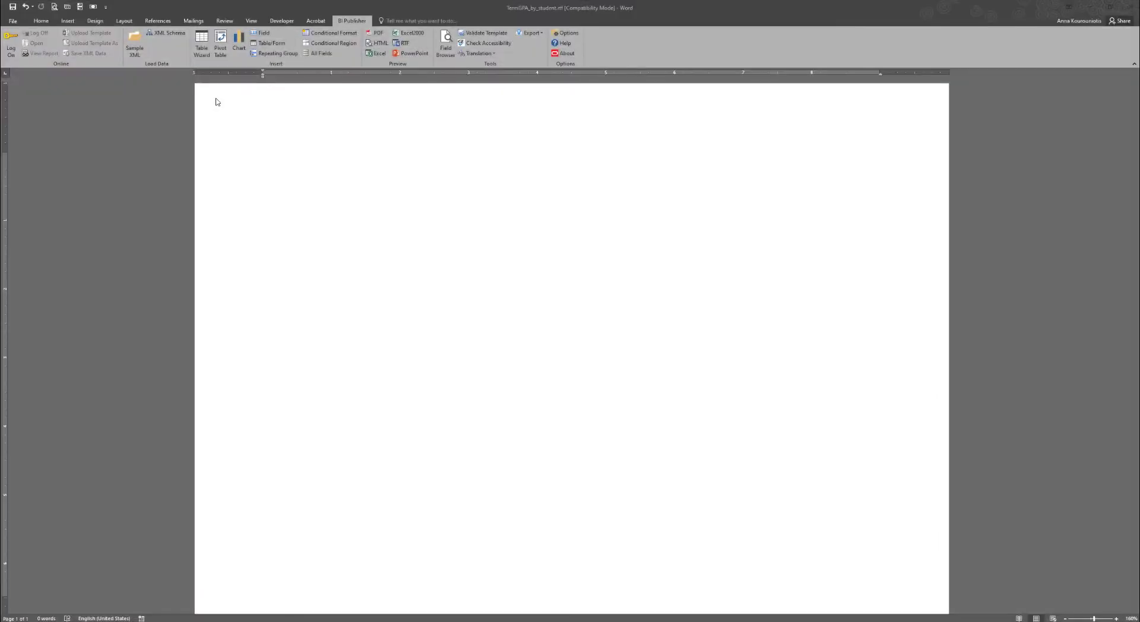
Load the sample XML file from Desktop > for youtube into the TermGPA_by_student template.
left_click(134, 40)
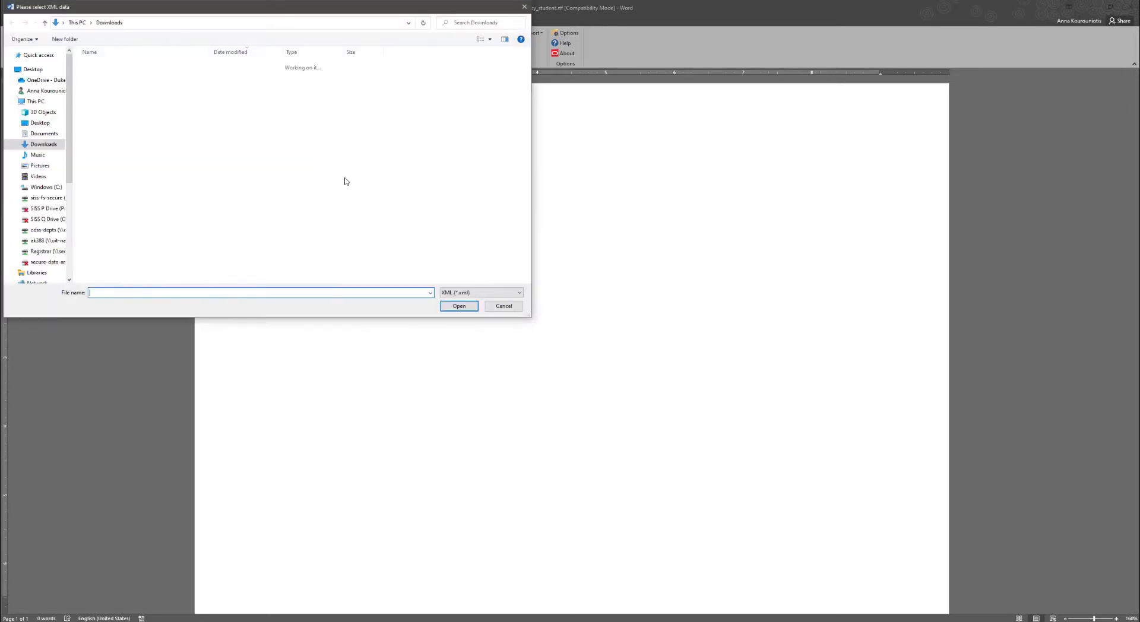
left_click(43, 68)
double_click(229, 76)
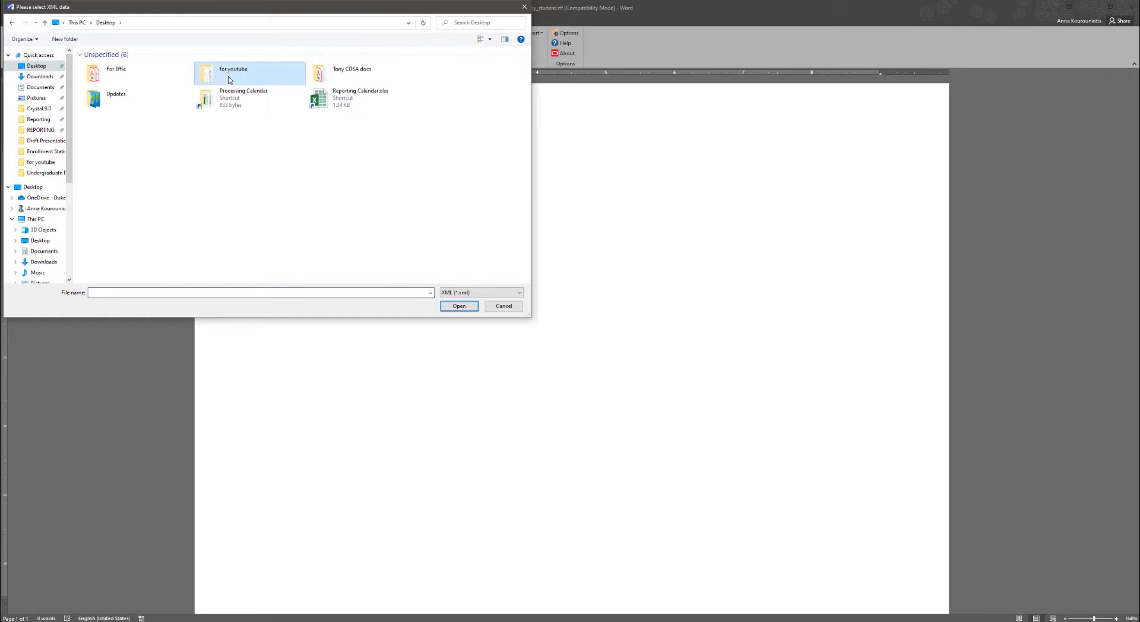
double_click(110, 65)
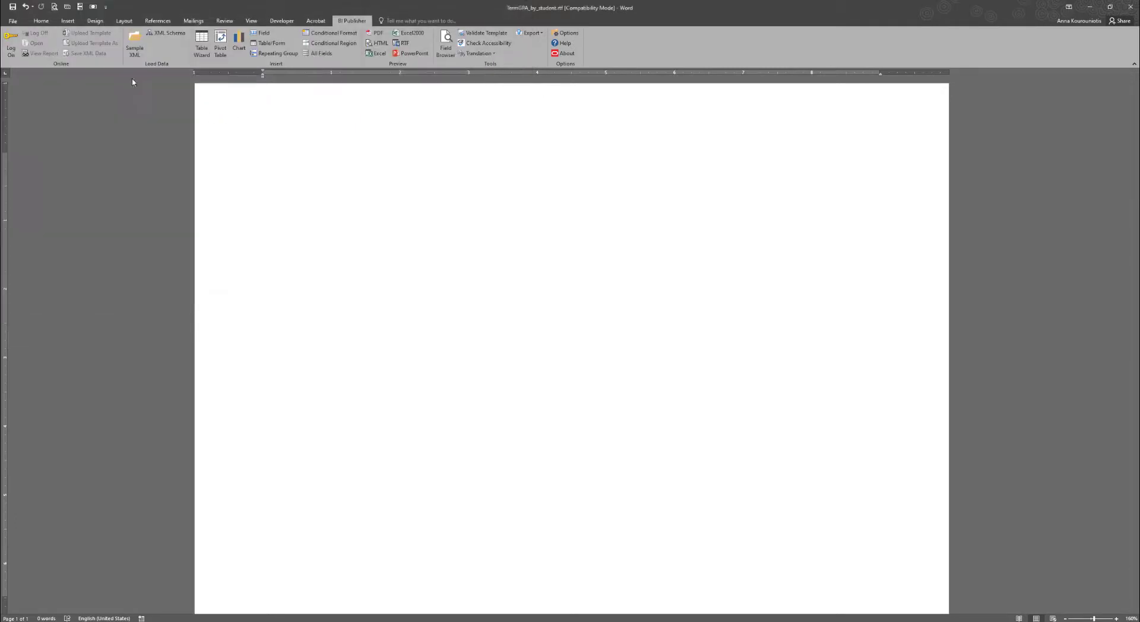
left_click(584, 344)
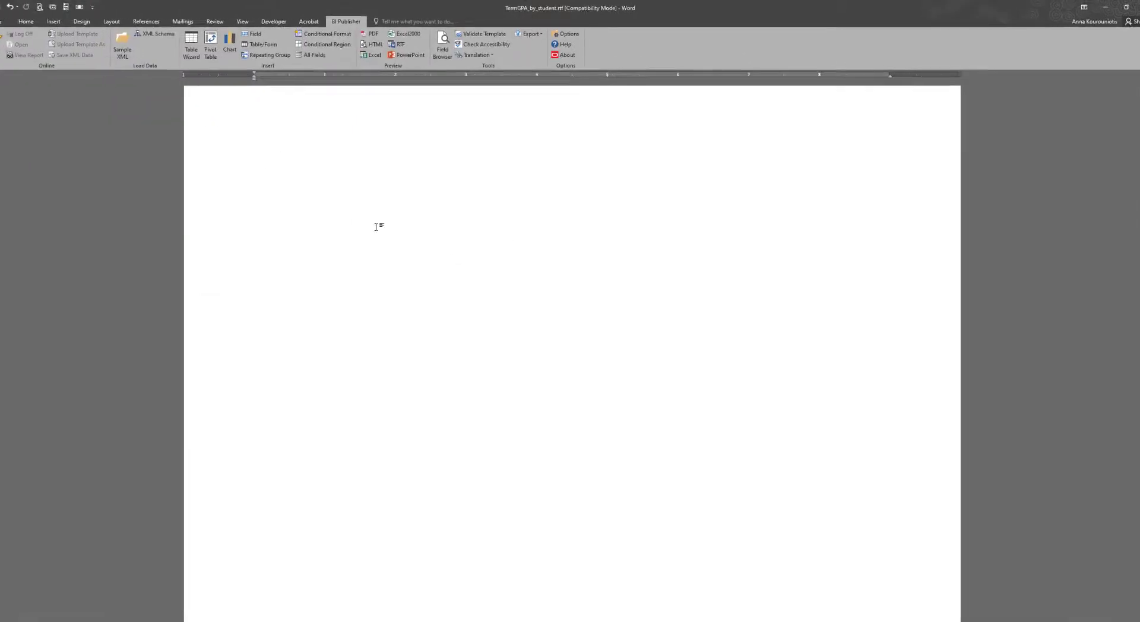
Build a Table Wizard table on /query/row with EMPLID, STRM, UNT_TAKEN and GRADE_POINTS.
left_click(196, 49)
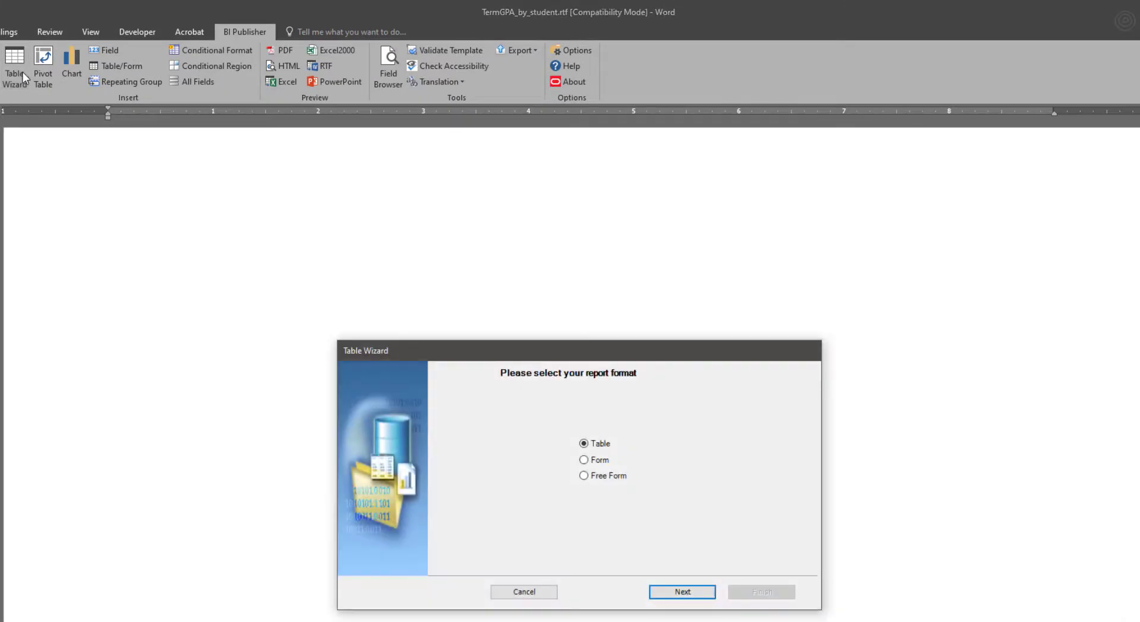
left_click(690, 592)
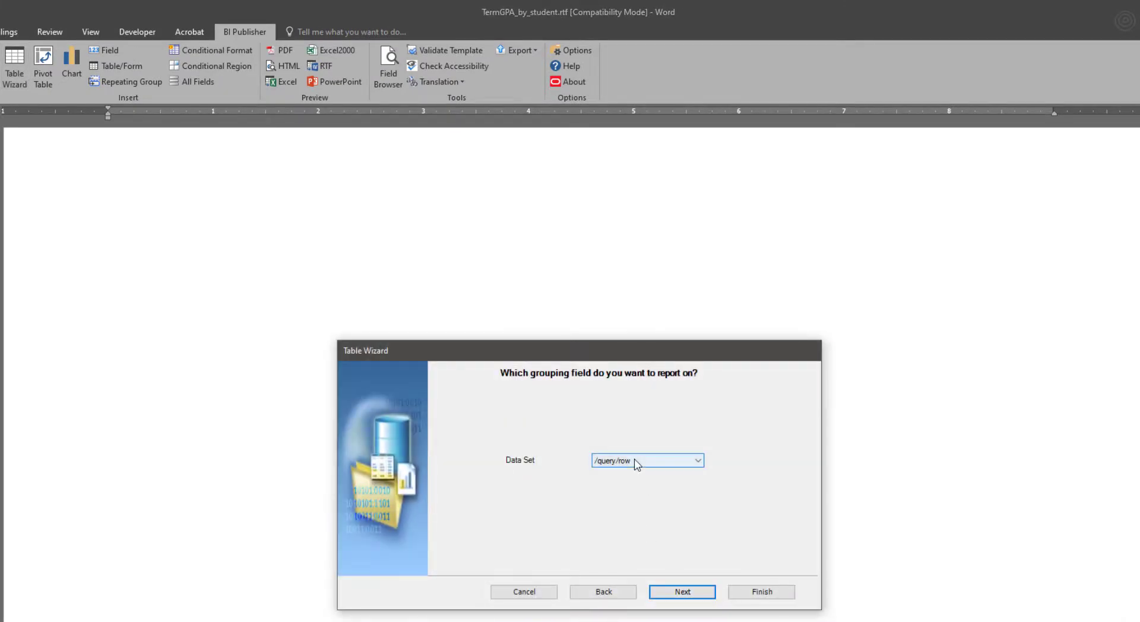
left_click(668, 592)
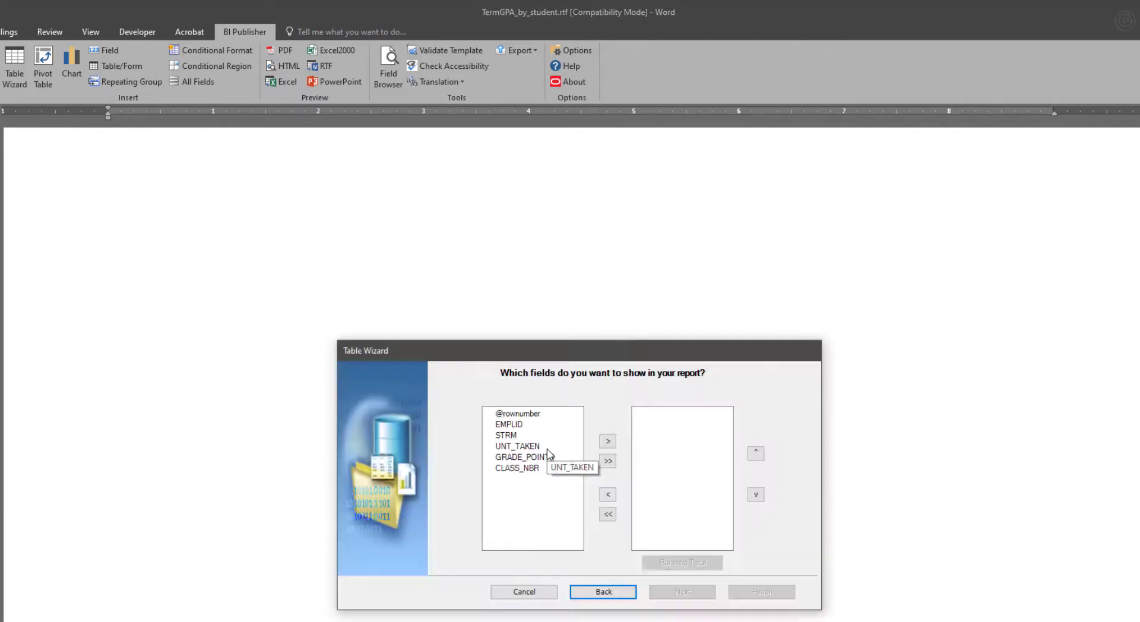
left_click(518, 427)
left_click(606, 441)
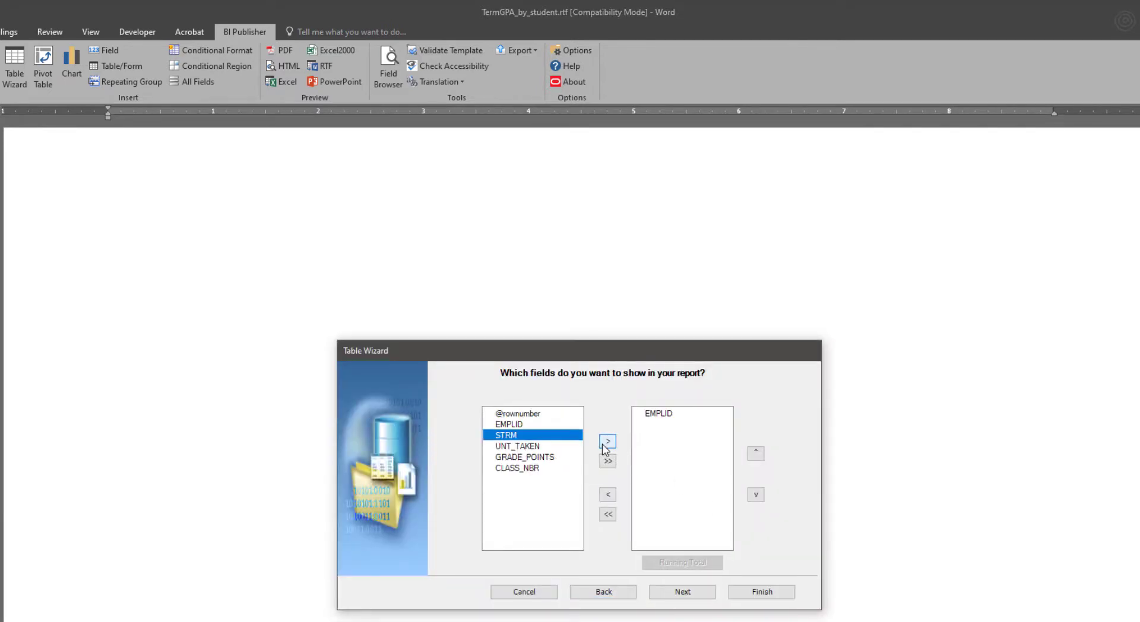
left_click(606, 442)
left_click(604, 442)
left_click(603, 442)
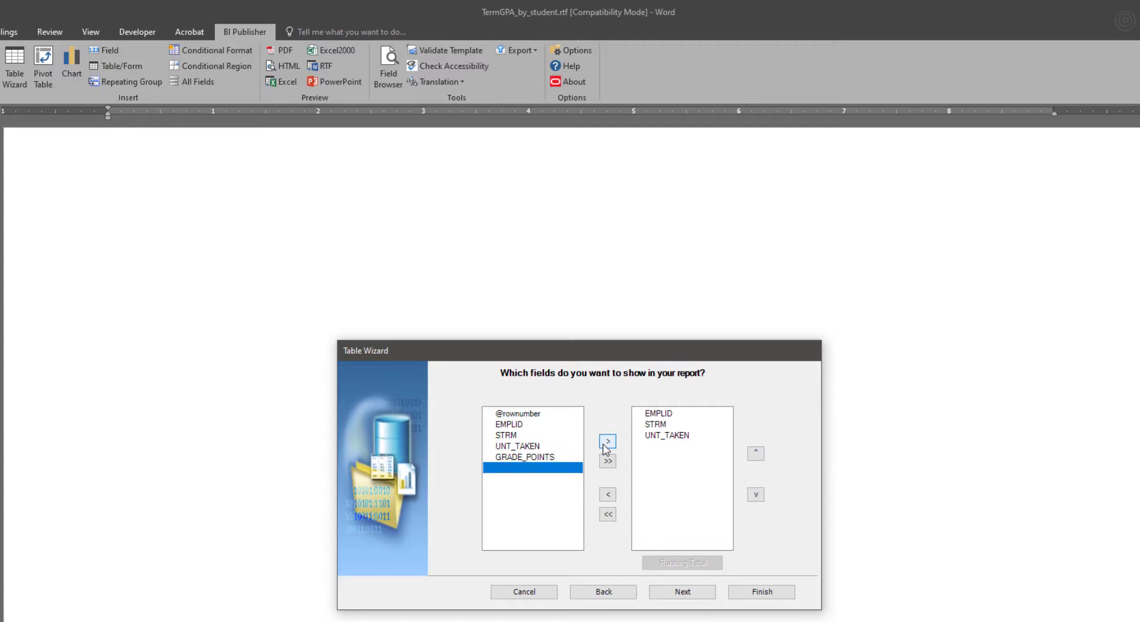
Group the table by EMPLID, already sorted, with group values at the left, and insert it.
left_click(672, 592)
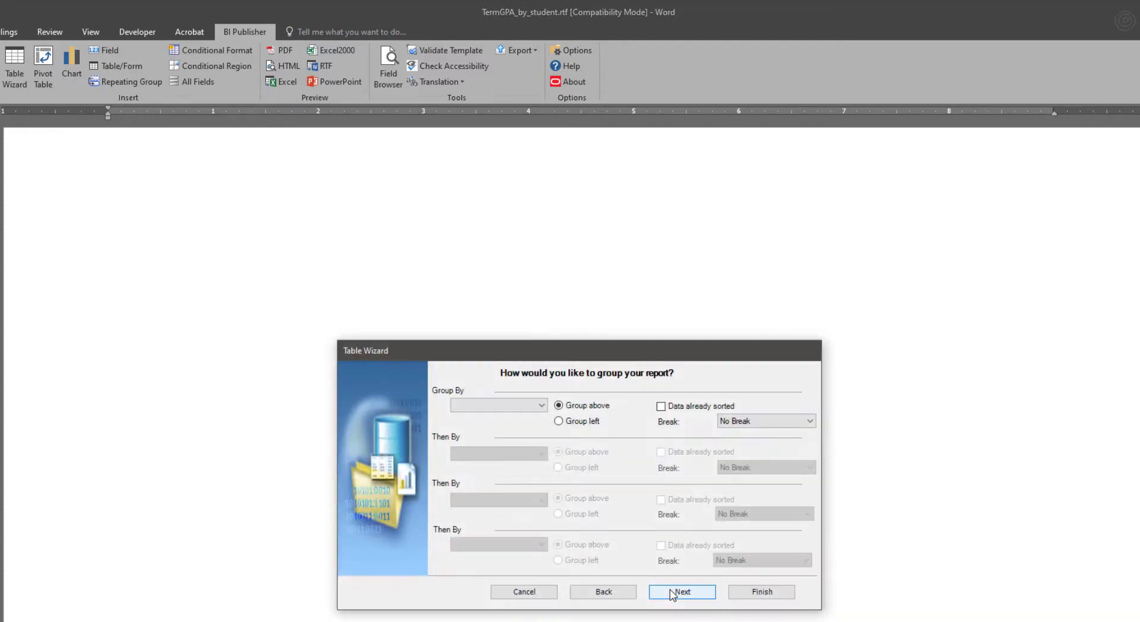
left_click(521, 411)
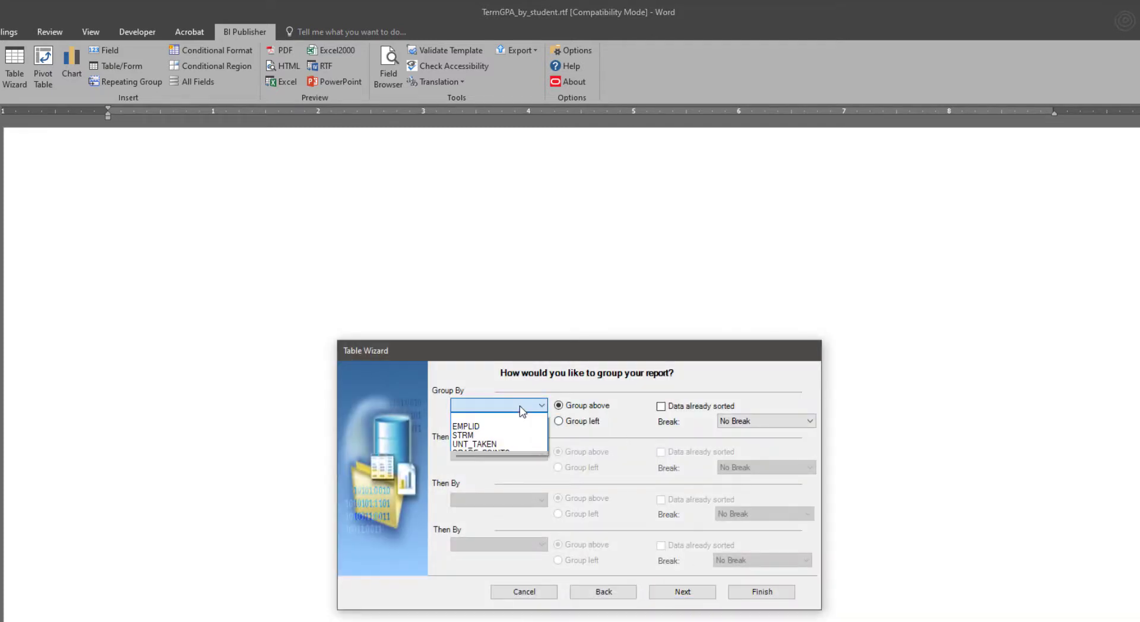
left_click(471, 427)
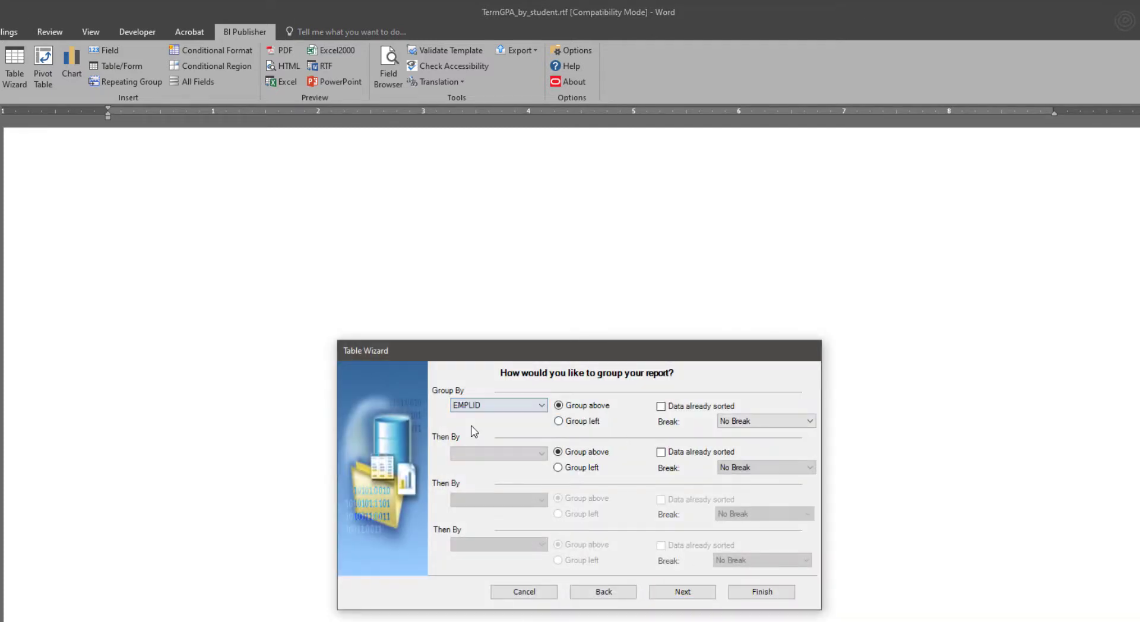
left_click(682, 407)
left_click(584, 421)
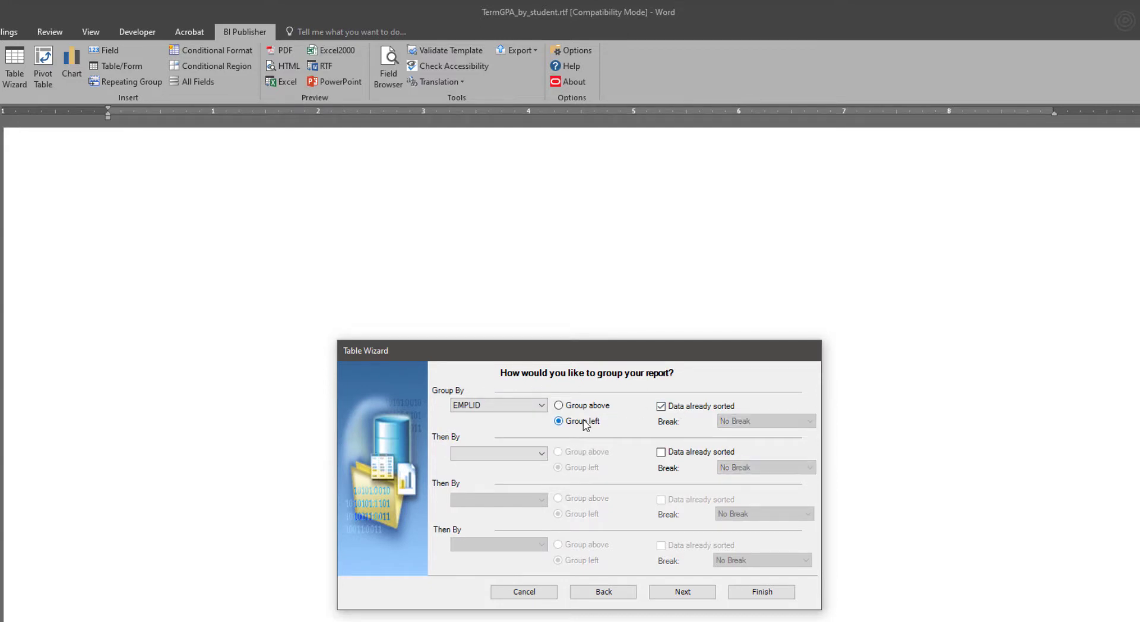
left_click(692, 593)
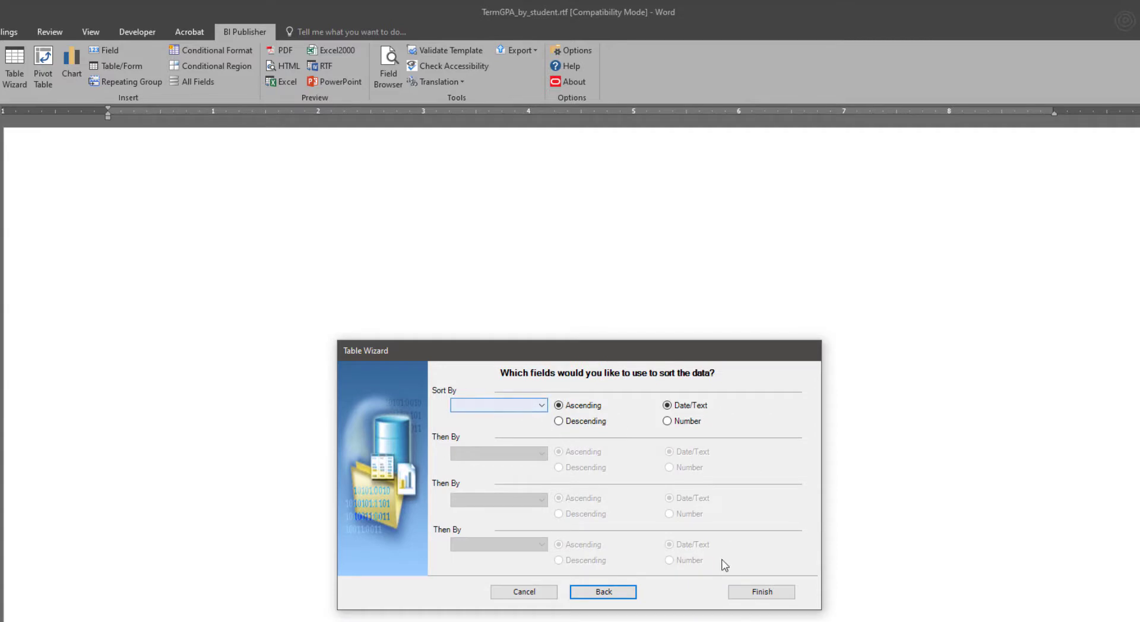
left_click(761, 592)
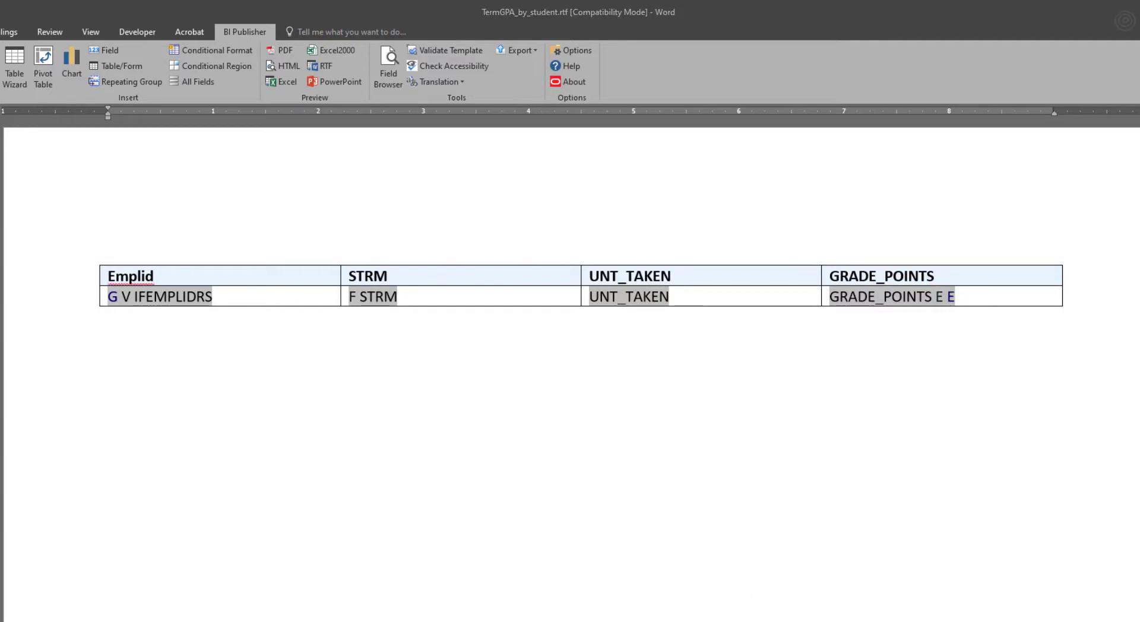
Preview the template as a PDF and inspect each student's term rows grouped under Emplid.
left_click(354, 346)
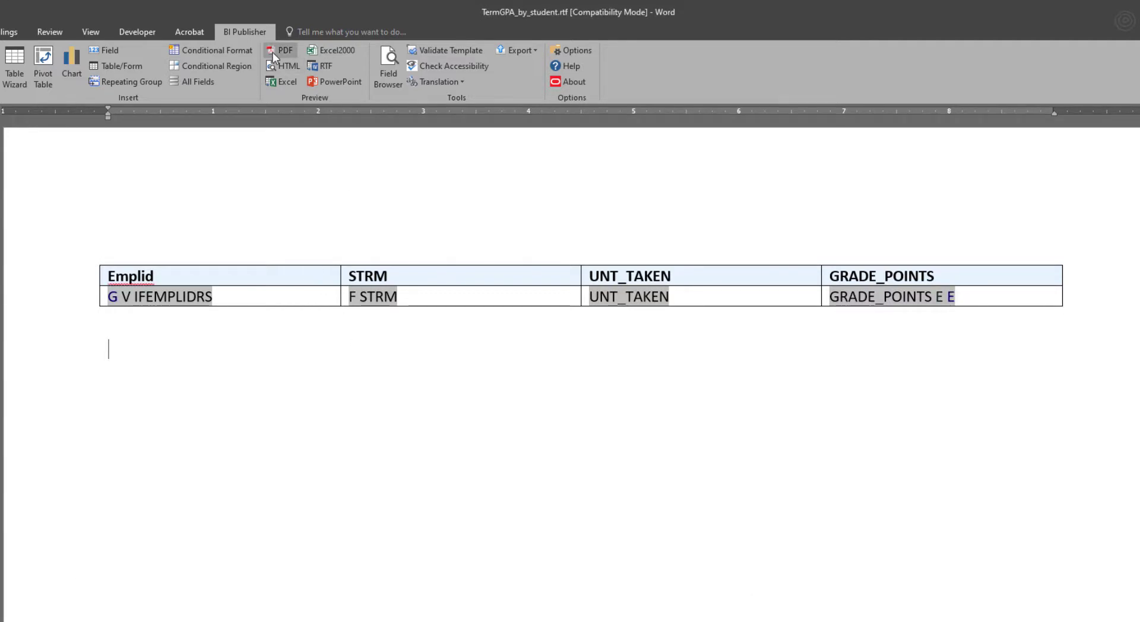
left_click(271, 51)
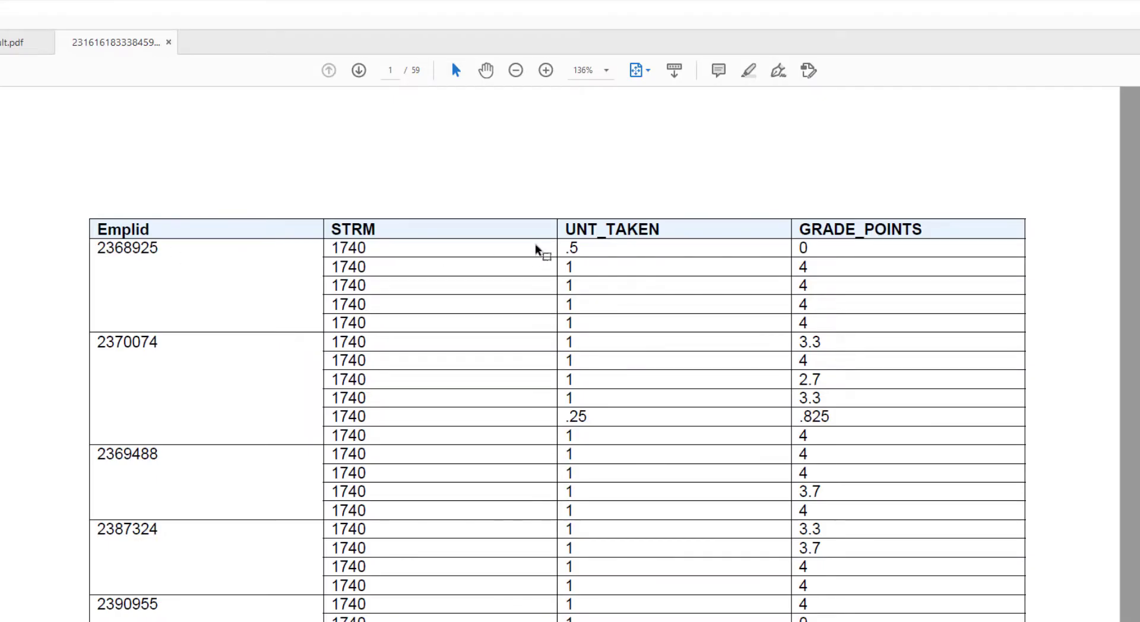
left_click_drag(349, 248, 789, 325)
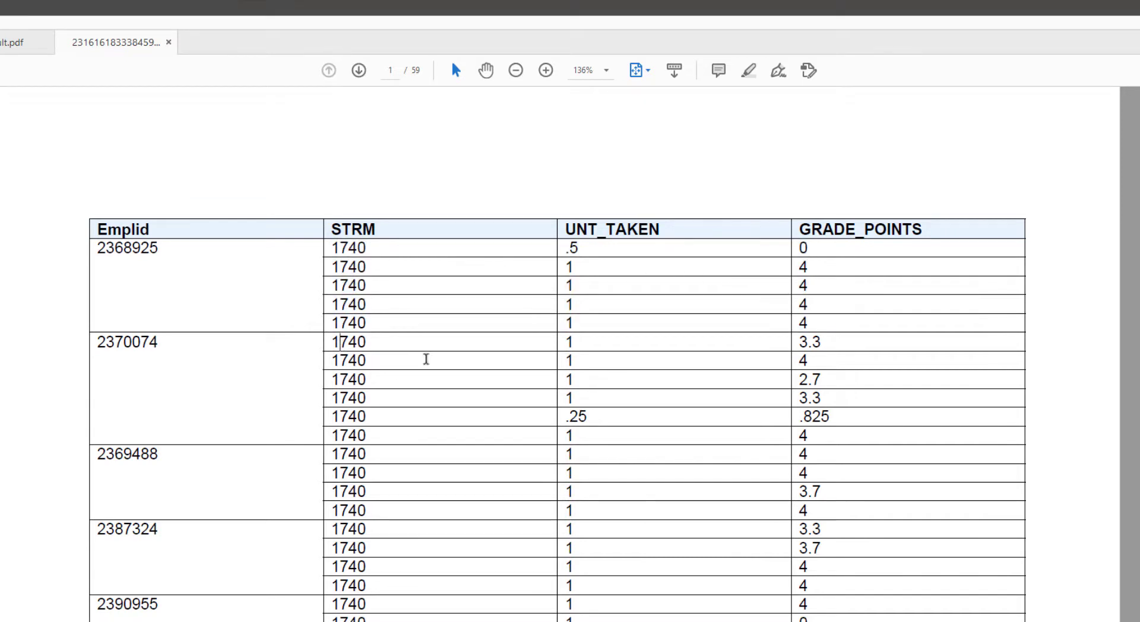
left_click_drag(425, 361, 789, 434)
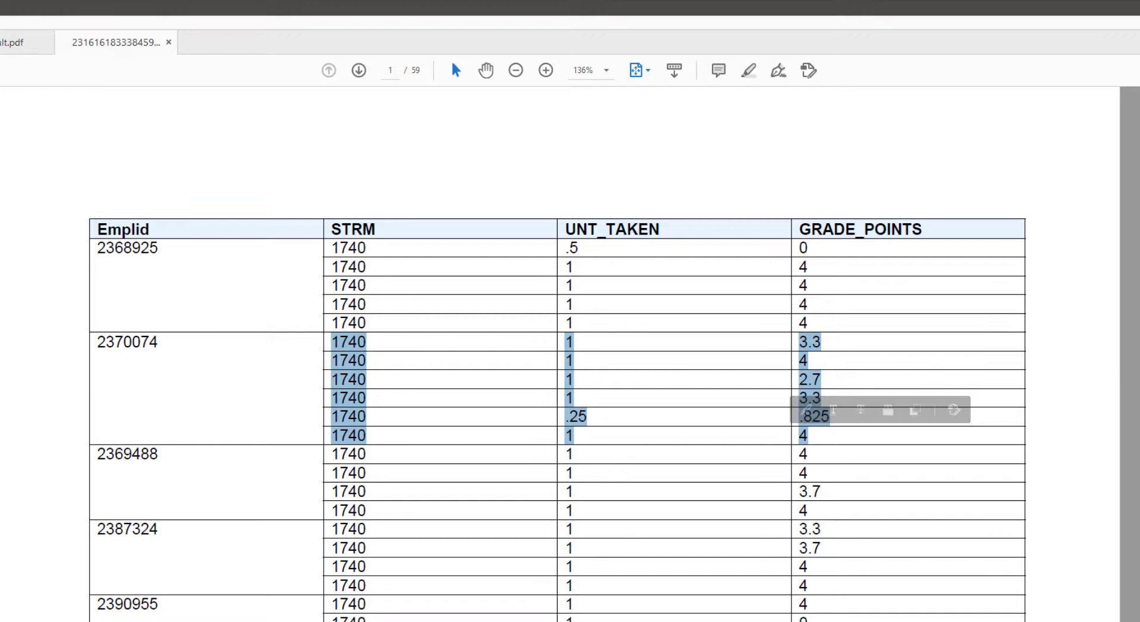
key("alt+Tab")
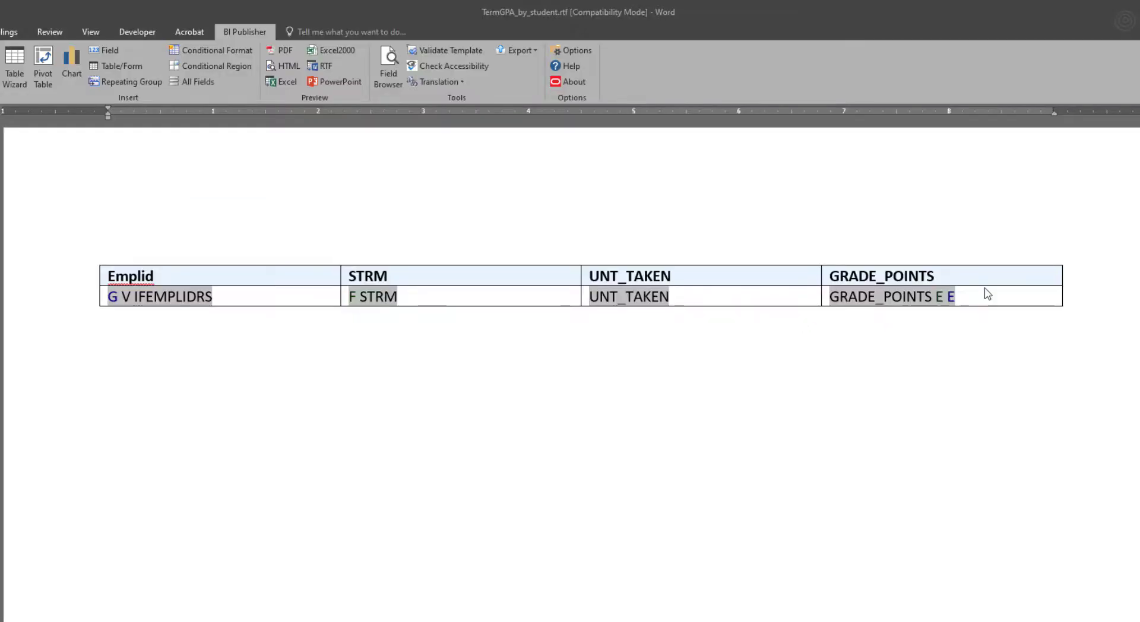
Add two empty columns at the table's right and move the closing E fields into the last one.
left_click(1062, 261)
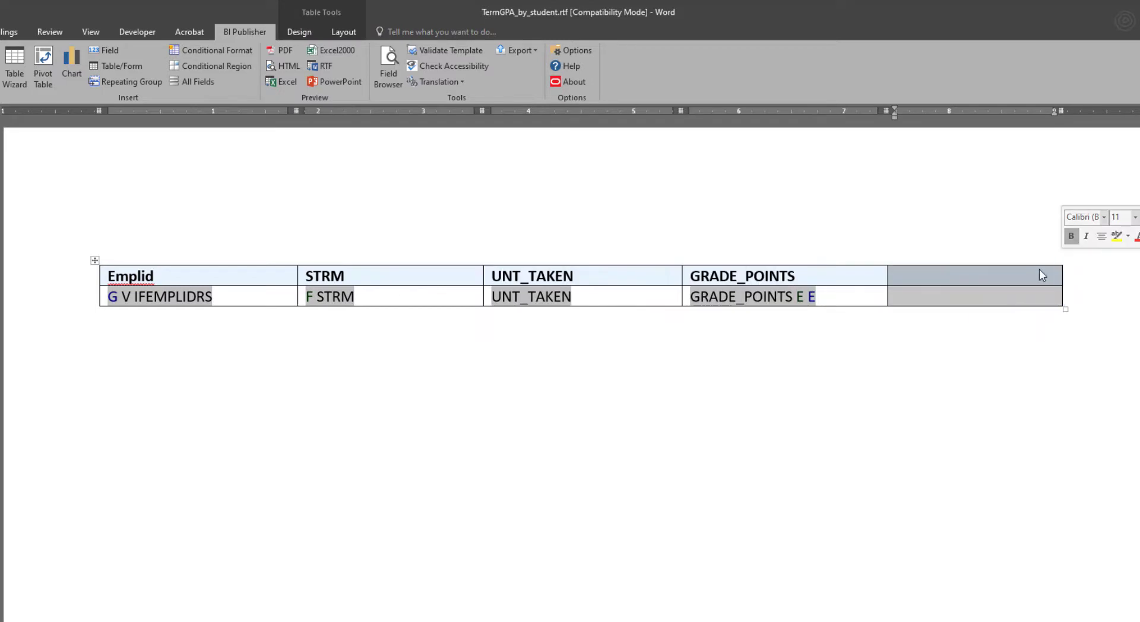
left_click(1063, 260)
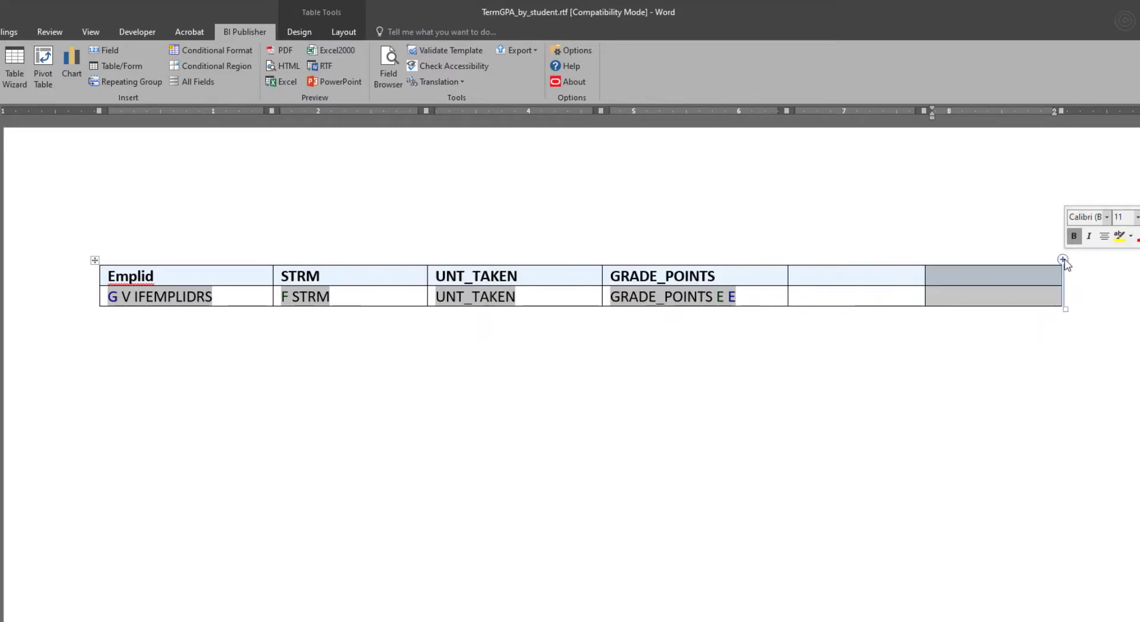
left_click(877, 399)
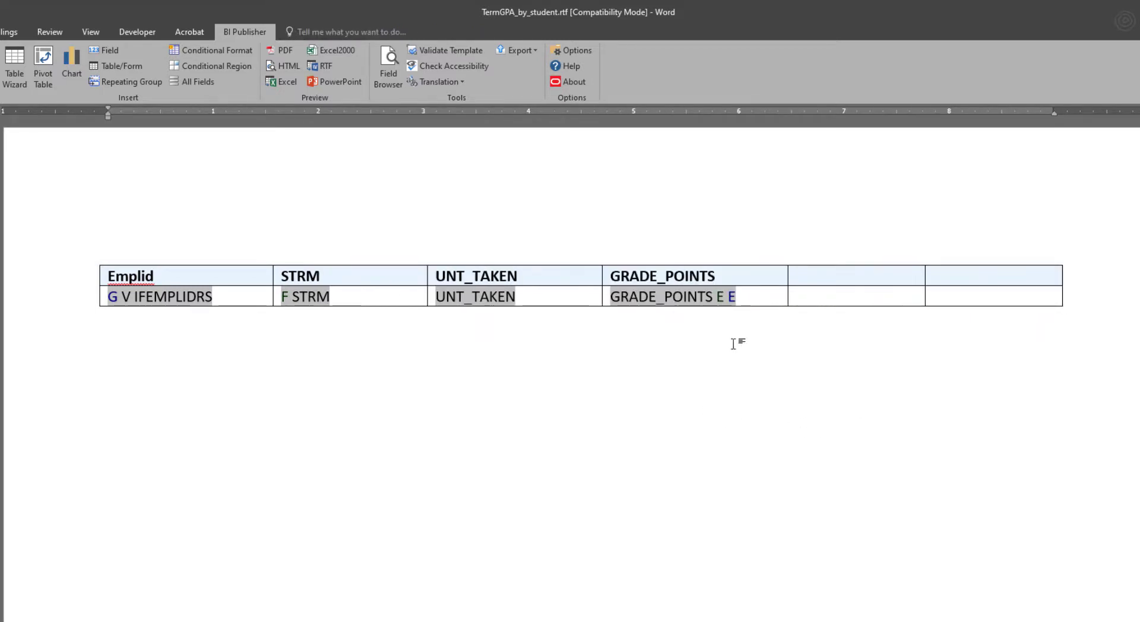
left_click(721, 298)
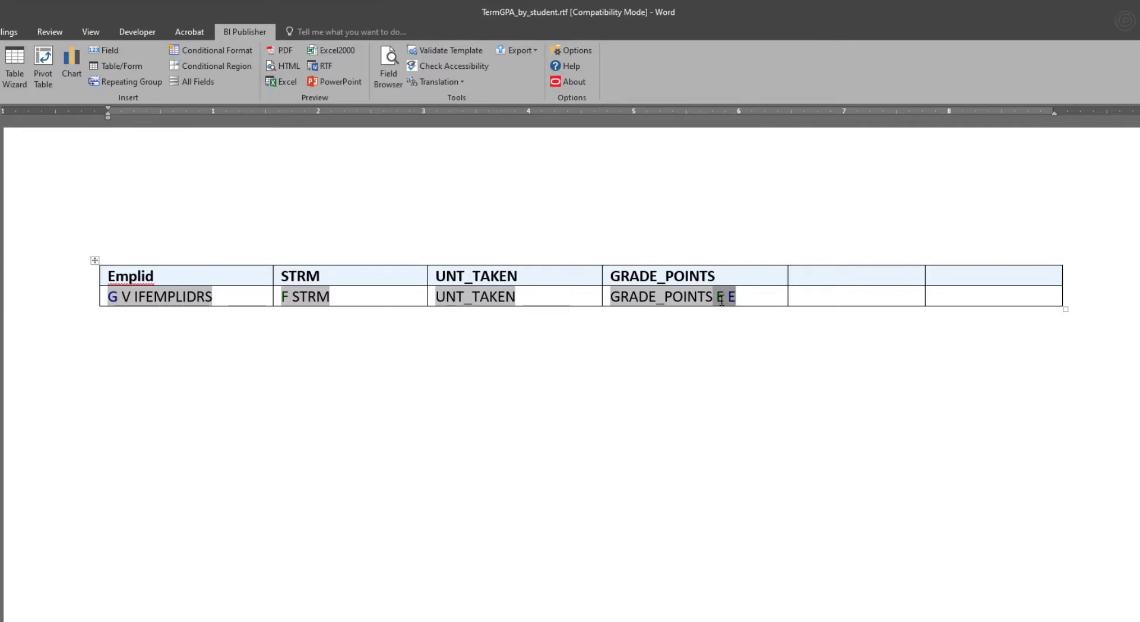
left_click_drag(721, 300, 970, 305)
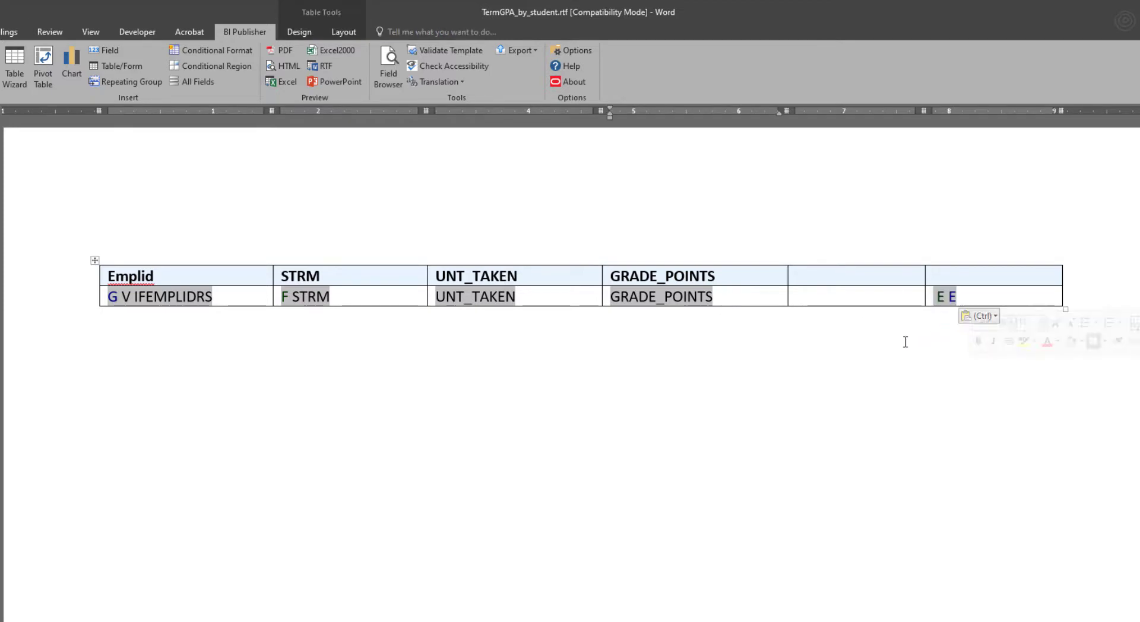
Head the two new columns 'Sum Units Taken' and 'Sum Grade Points'.
left_click(852, 277)
type("Sum Units Ta")
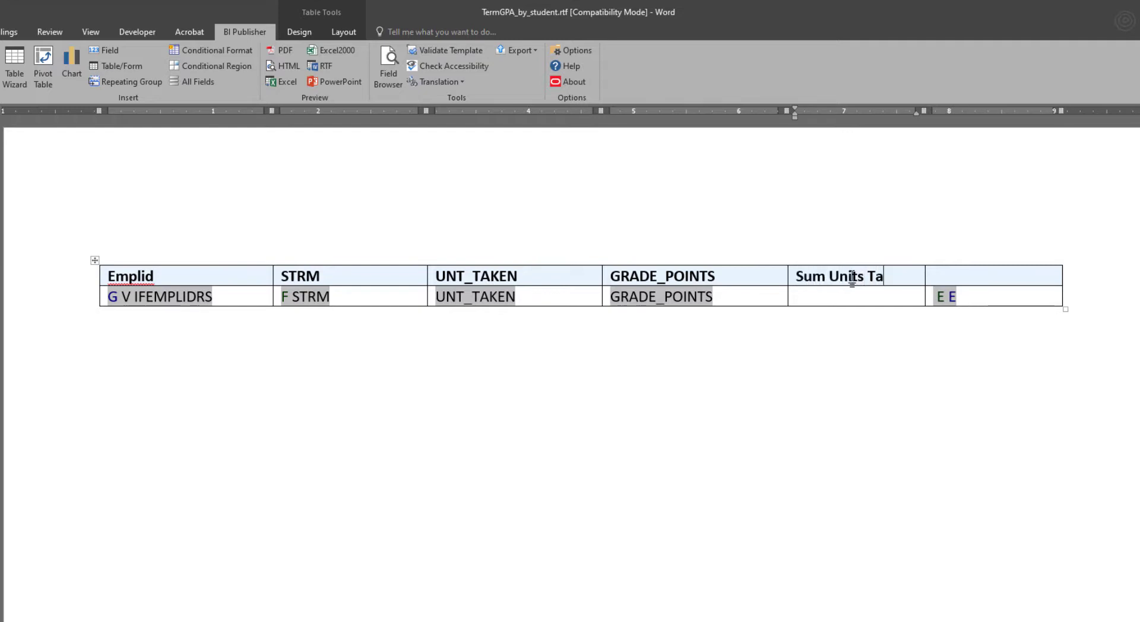
type("ken")
key("Tab")
type("Sum")
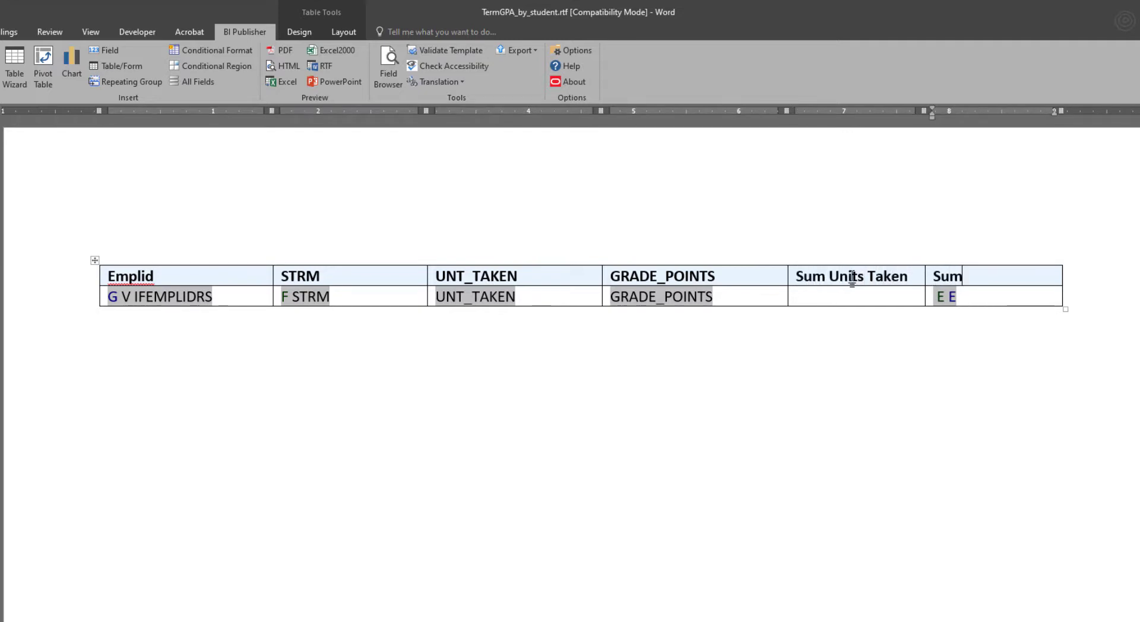
type(" Grade Points")
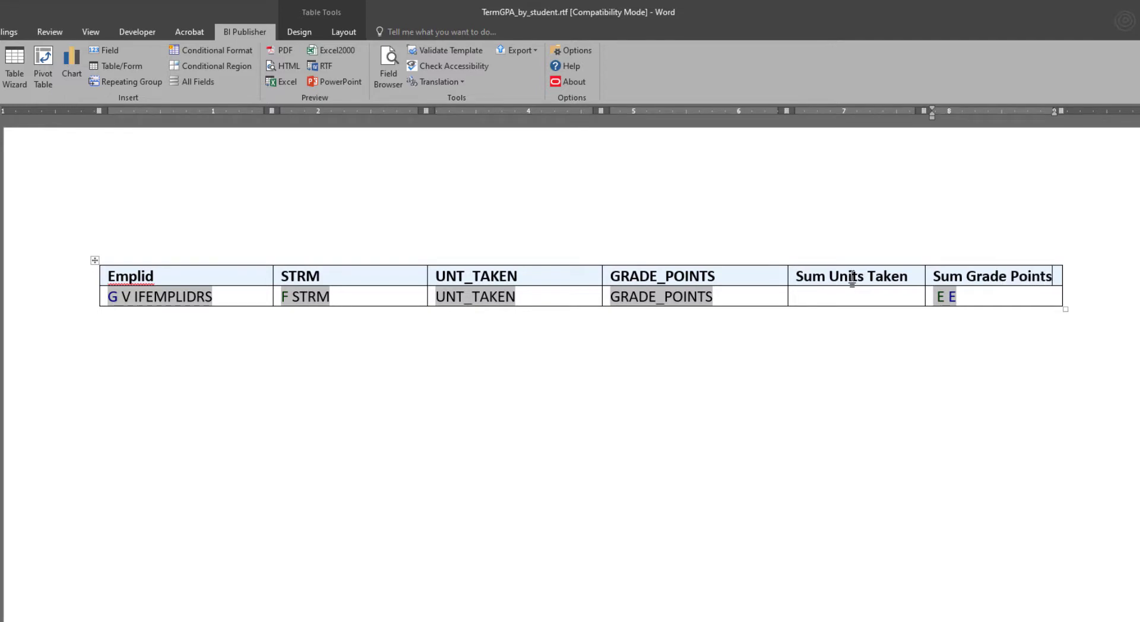
left_click(790, 385)
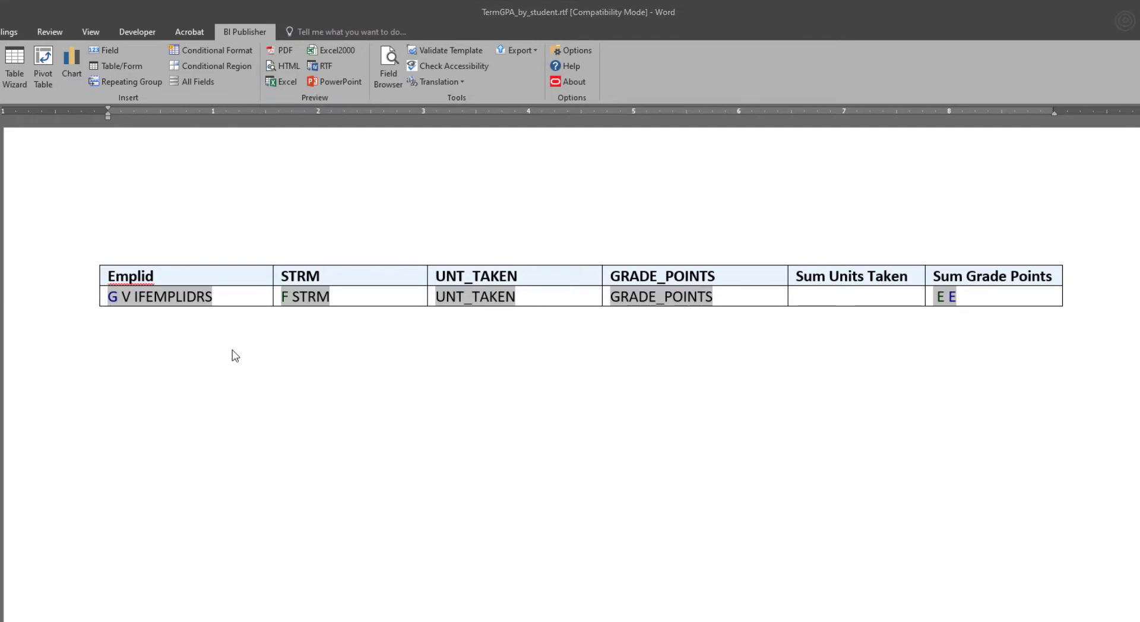
Insert a Sum of UNT_TAKEN field into the Sum Units Taken data cell.
left_click(825, 297)
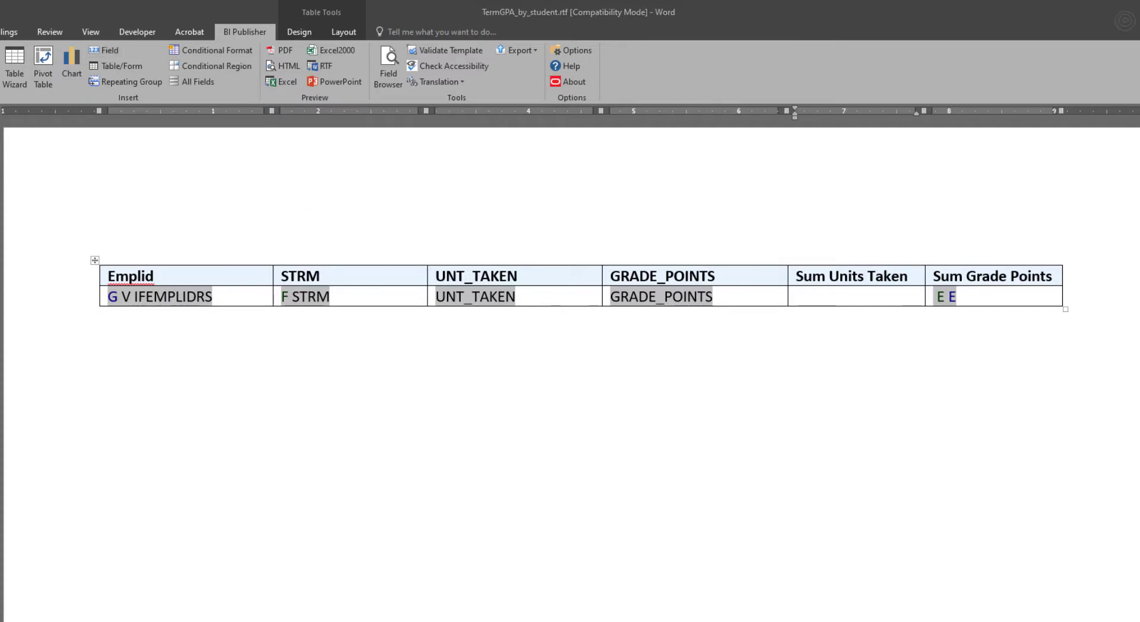
left_click_drag(1068, 252, 768, 337)
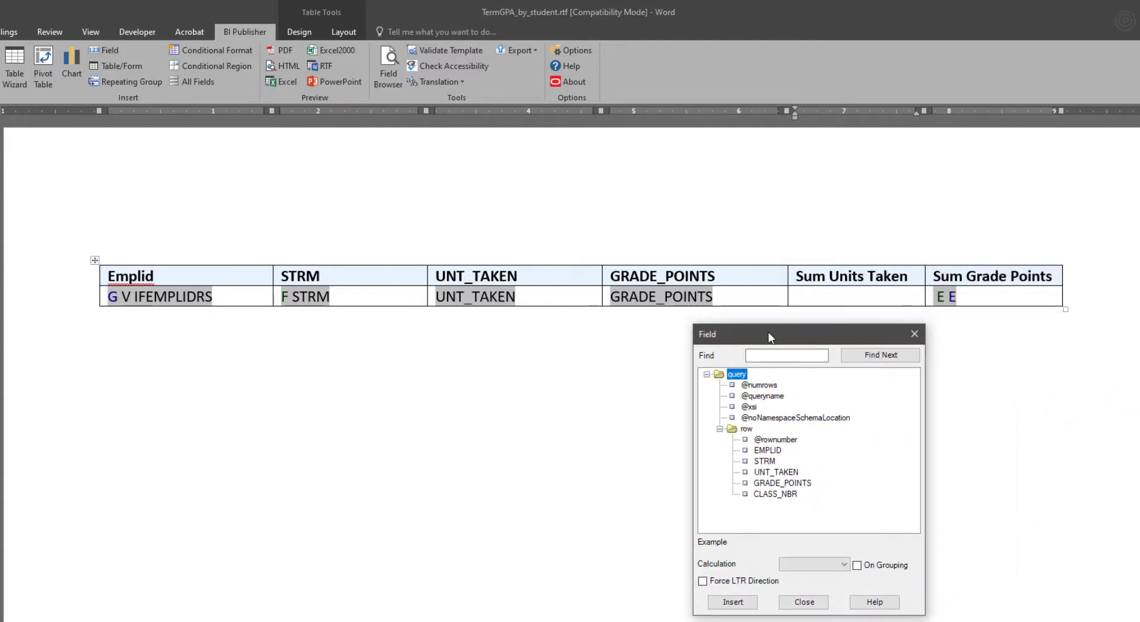
left_click(778, 473)
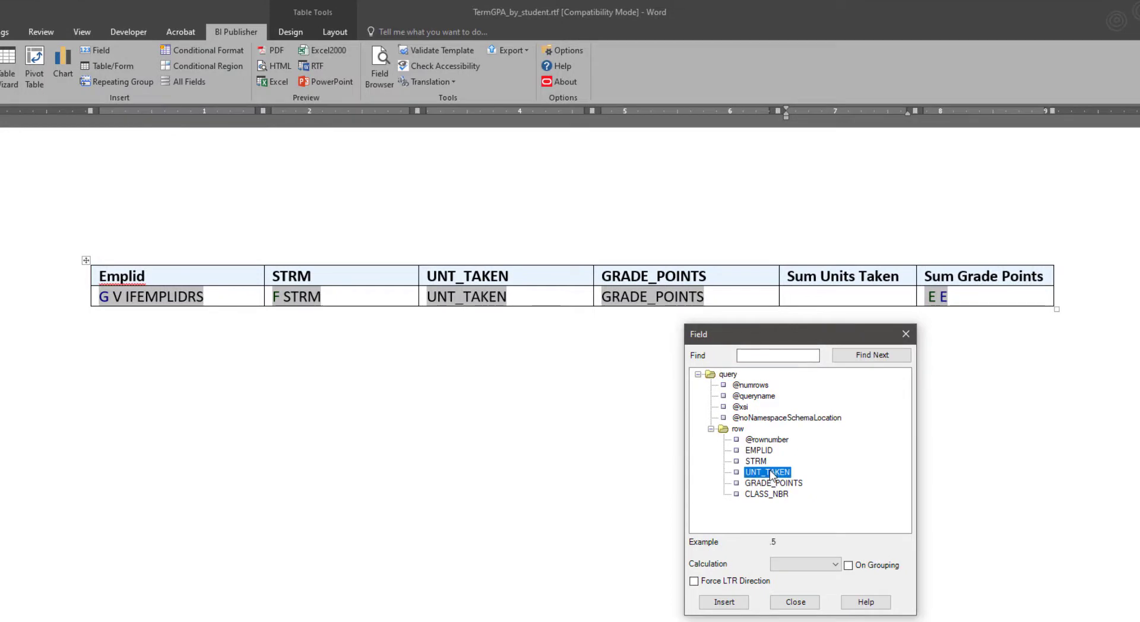
left_click(834, 564)
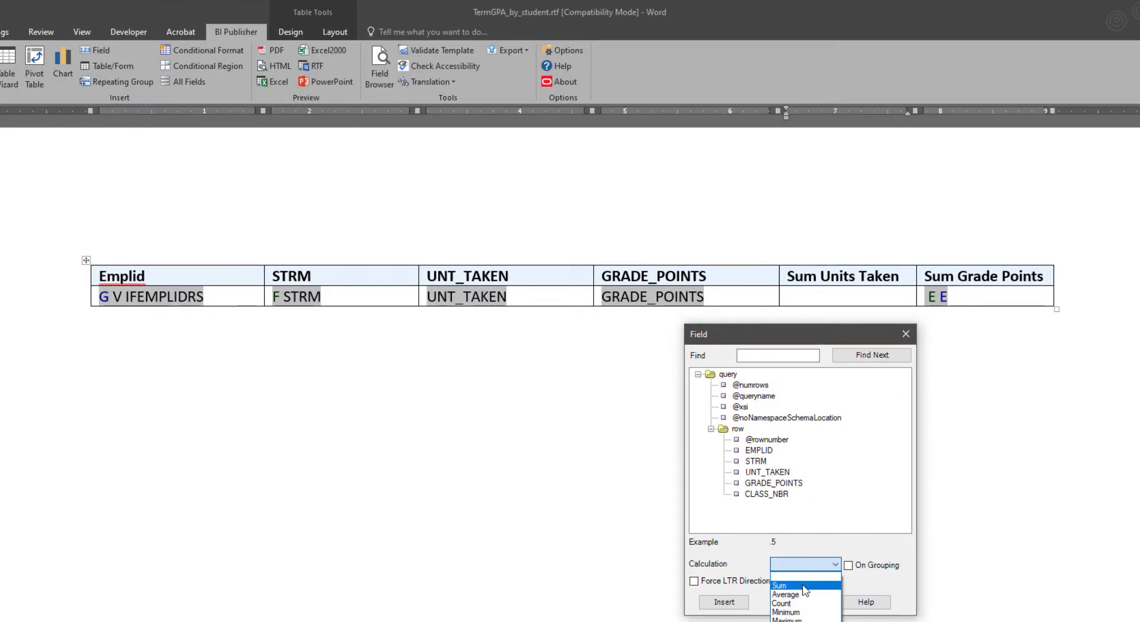
left_click(805, 588)
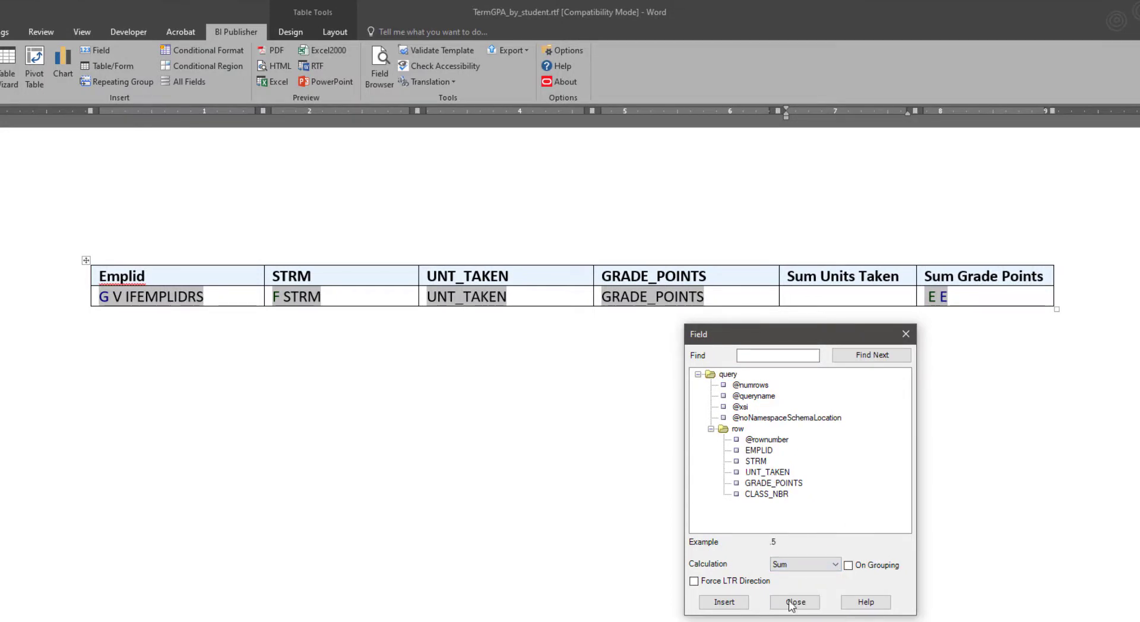
left_click(729, 602)
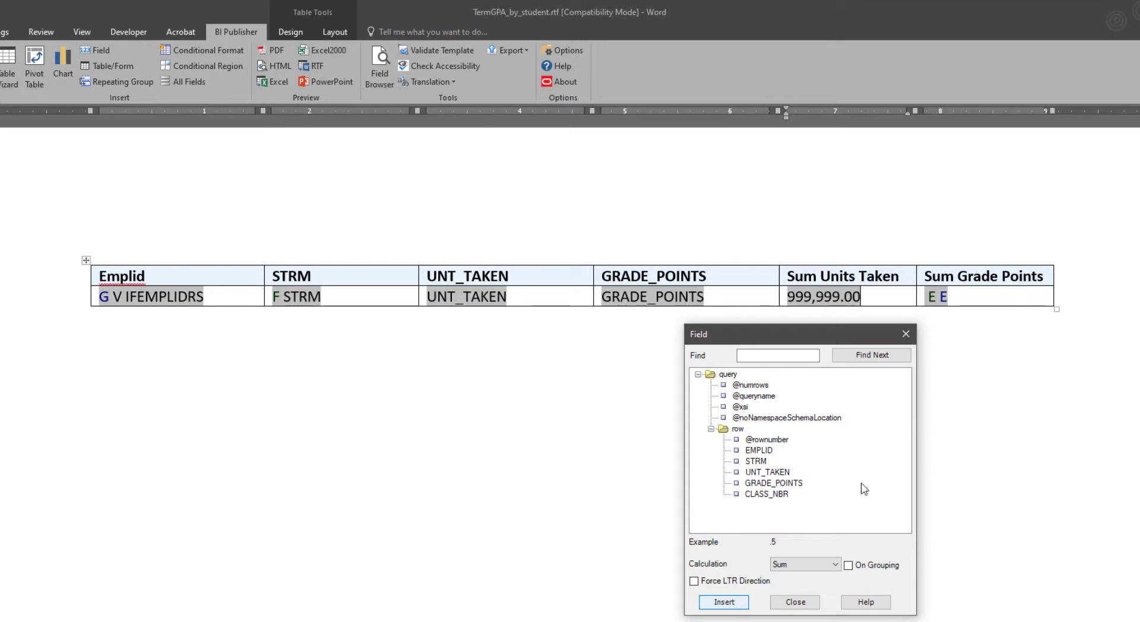
Insert a Sum of GRADE_POINTS field into the Sum Grade Points data cell.
left_click(916, 302)
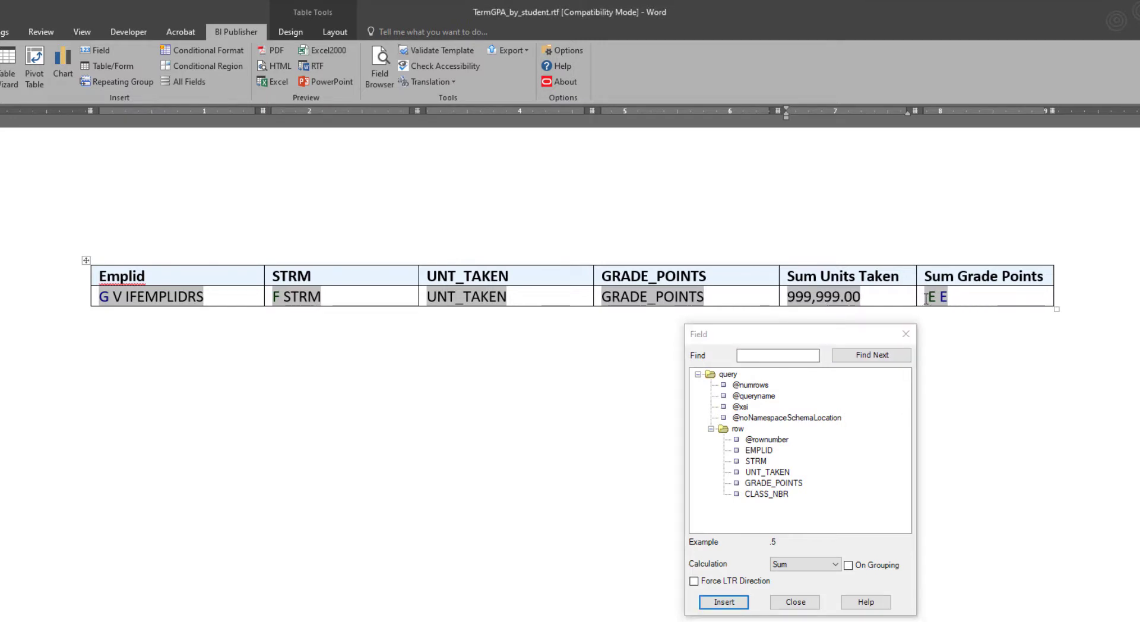
left_click(773, 483)
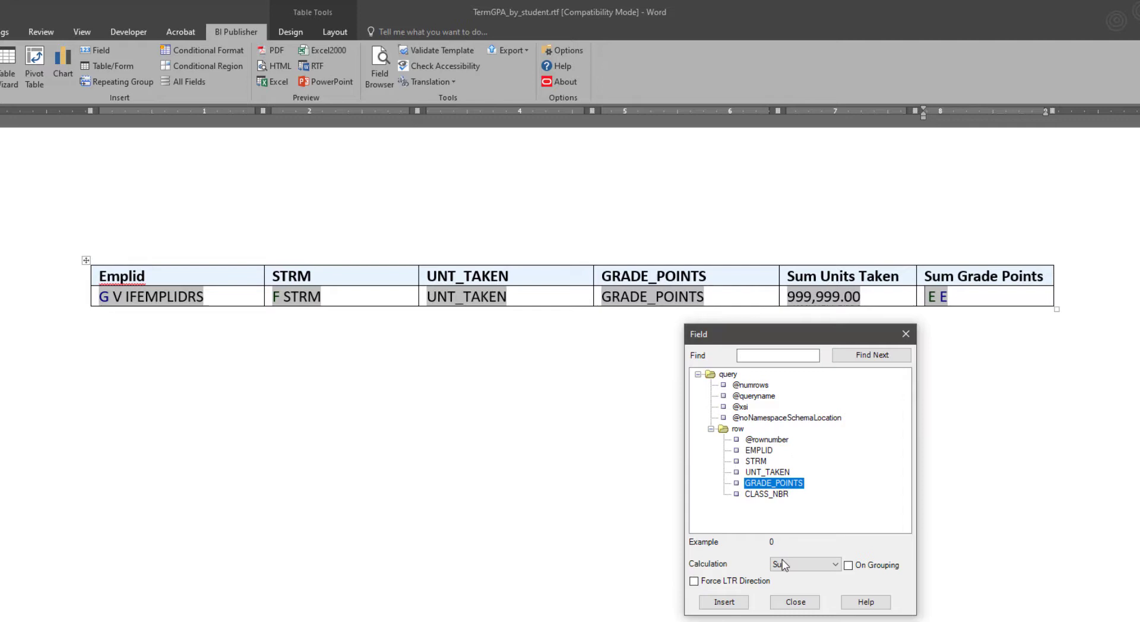
left_click(725, 602)
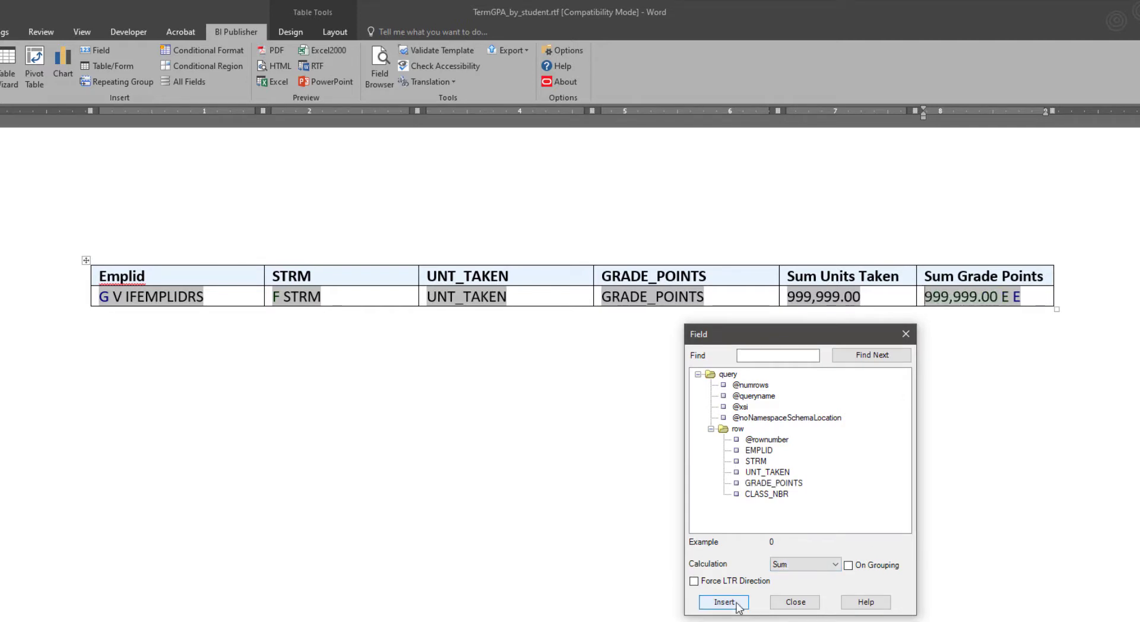
left_click(795, 602)
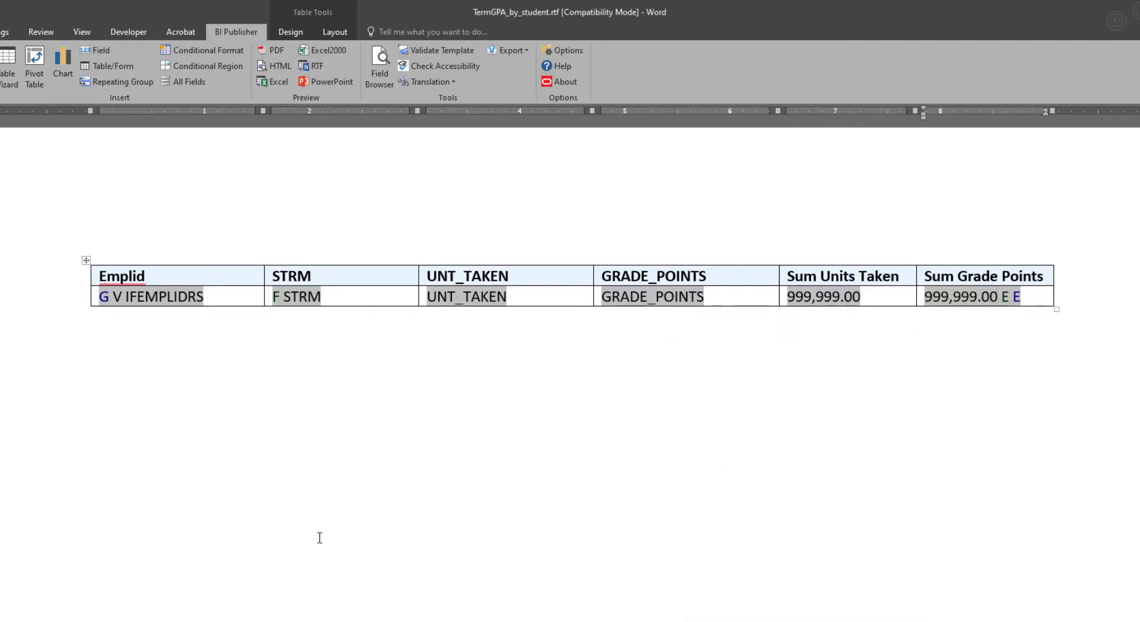
left_click(805, 297)
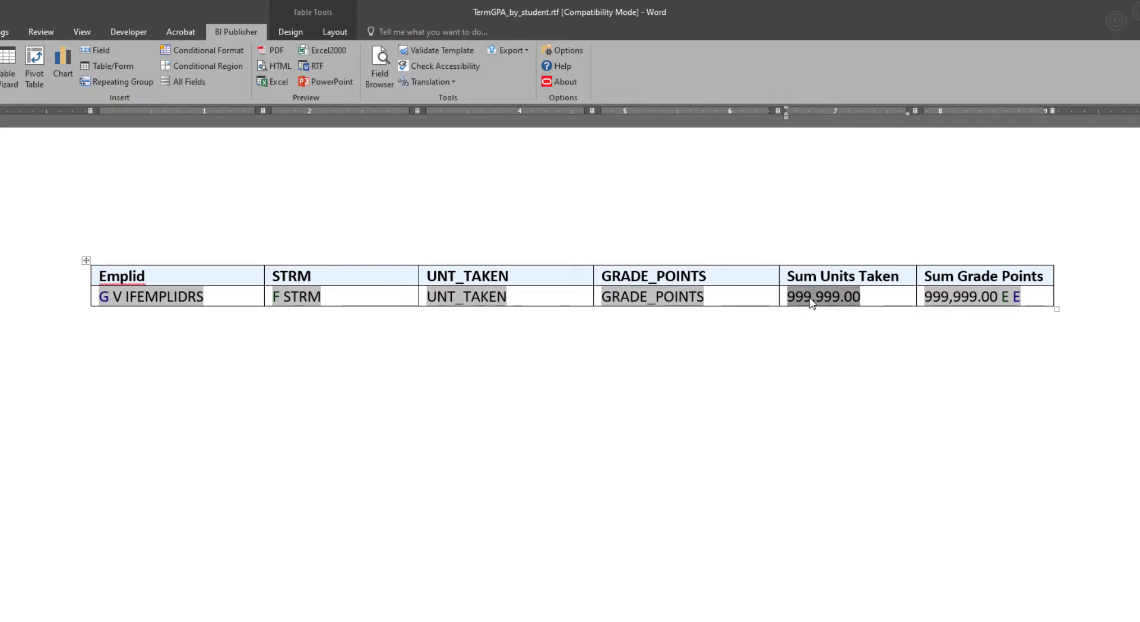
double_click(811, 302)
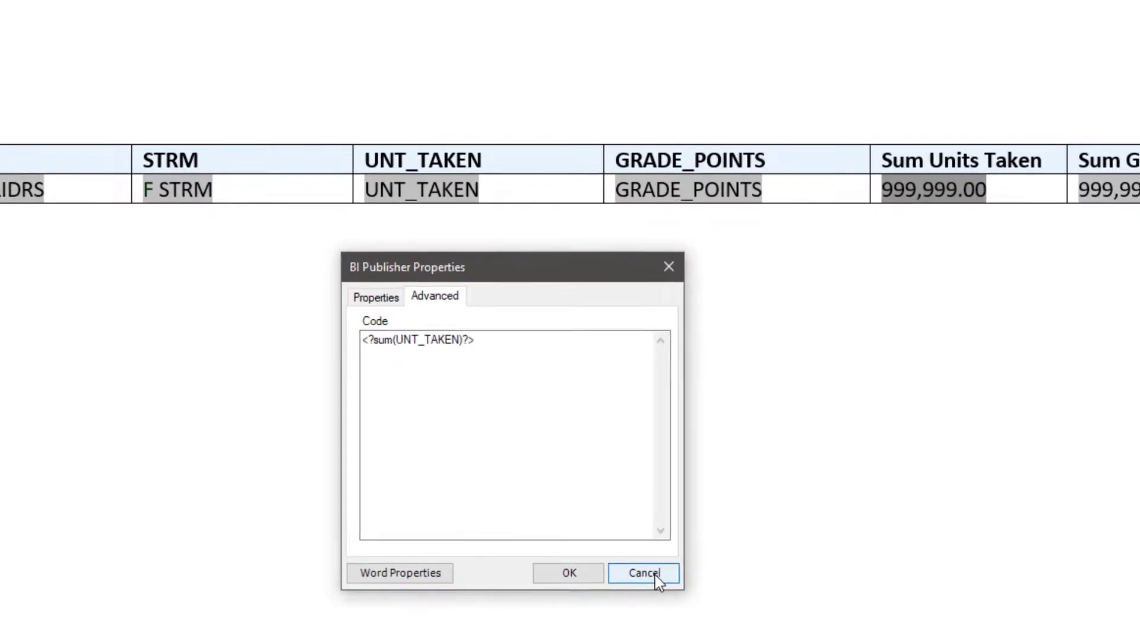
left_click(618, 564)
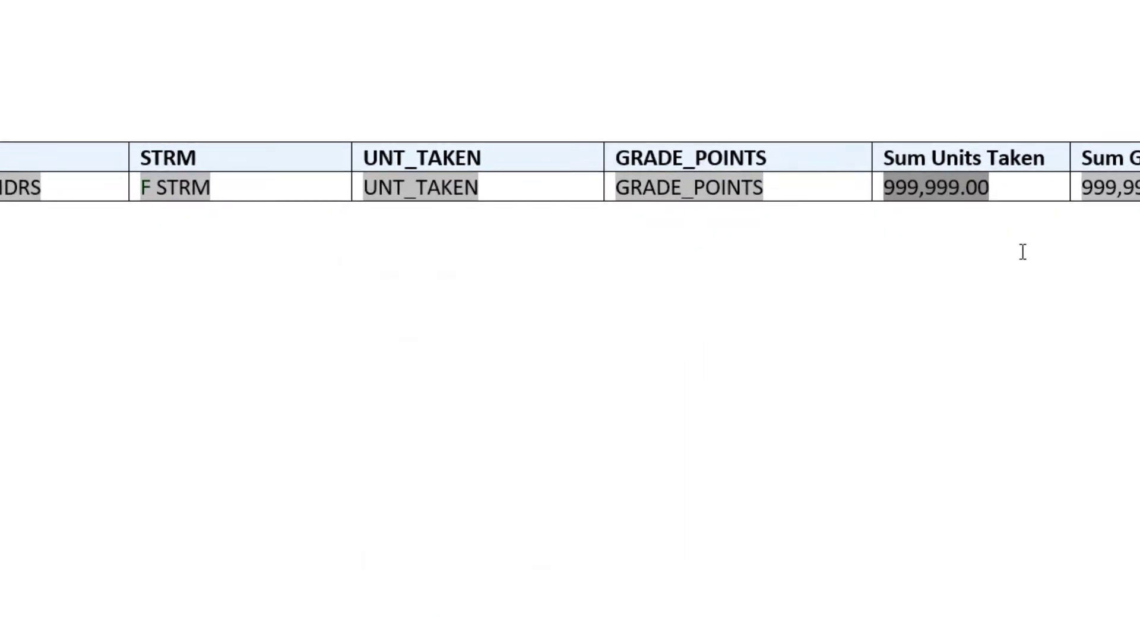
left_click(1109, 189)
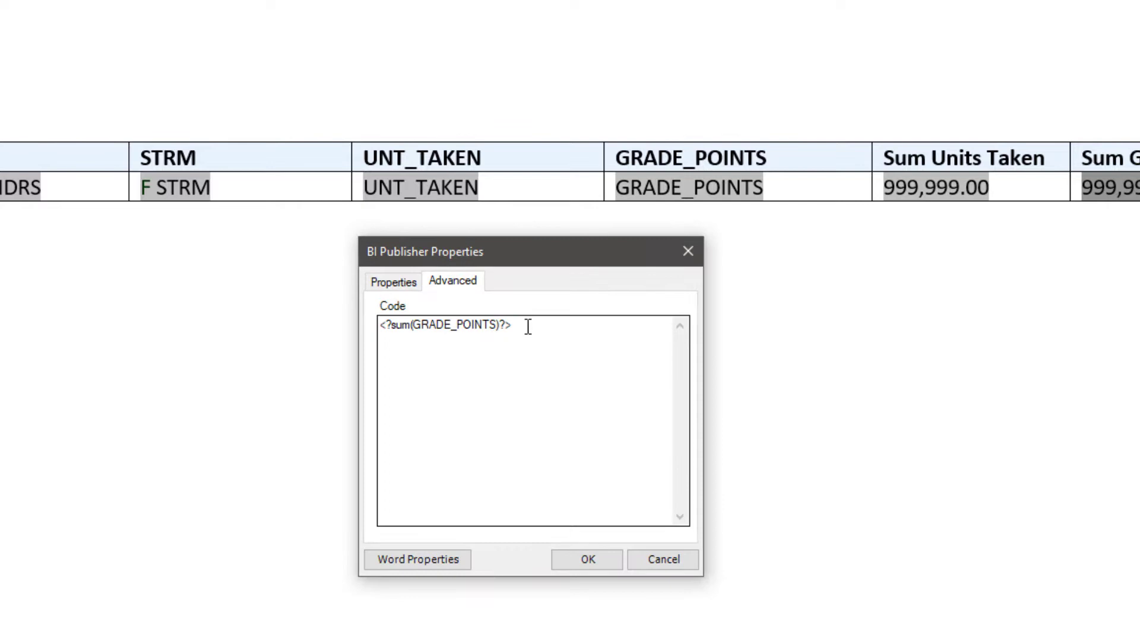
left_click_drag(527, 325, 380, 325)
left_click(586, 560)
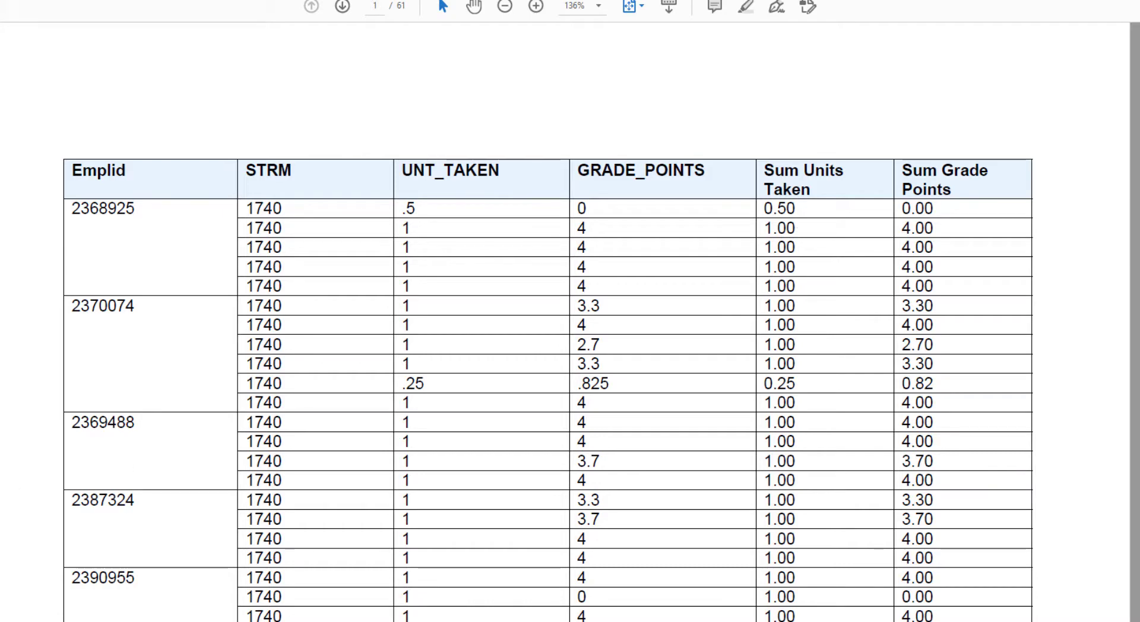
Delete the existing sum fields under Sum Units Taken and Sum Grade Points.
key("alt+Tab")
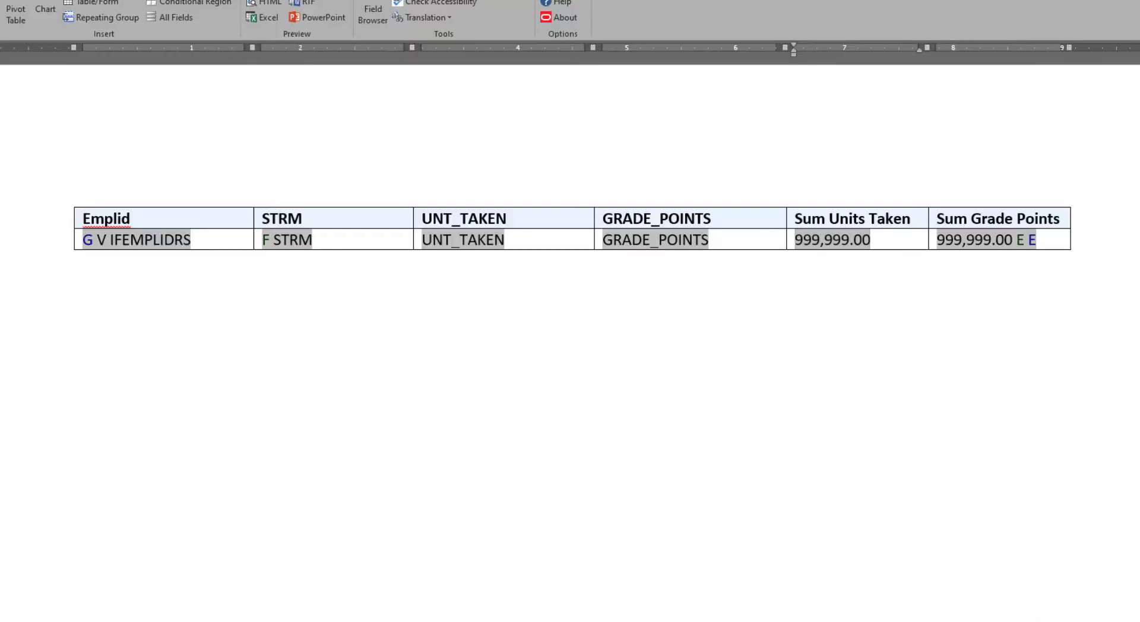
left_click(852, 243)
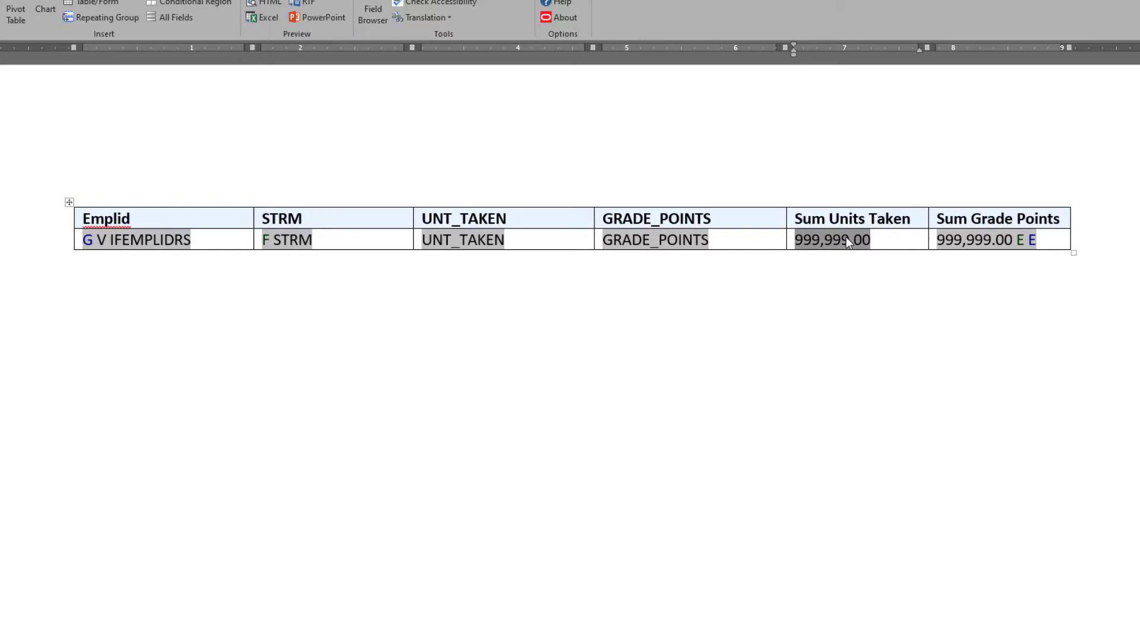
key("Delete")
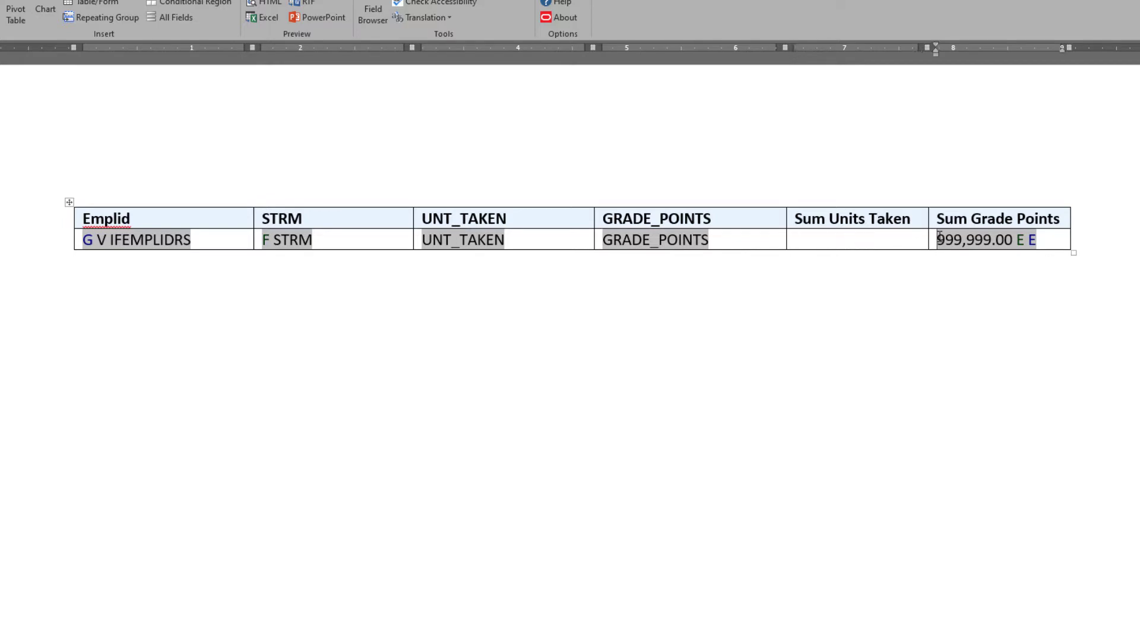
left_click(939, 239)
key("Delete")
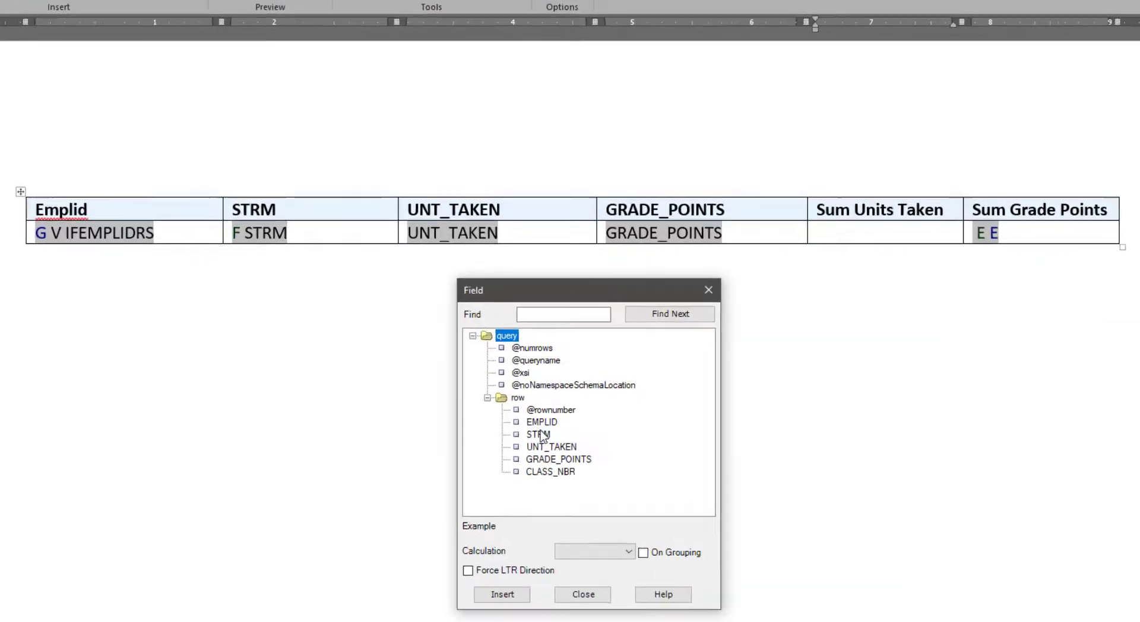
Insert a Sum of UNT_TAKEN field with On Grouping enabled.
left_click(546, 453)
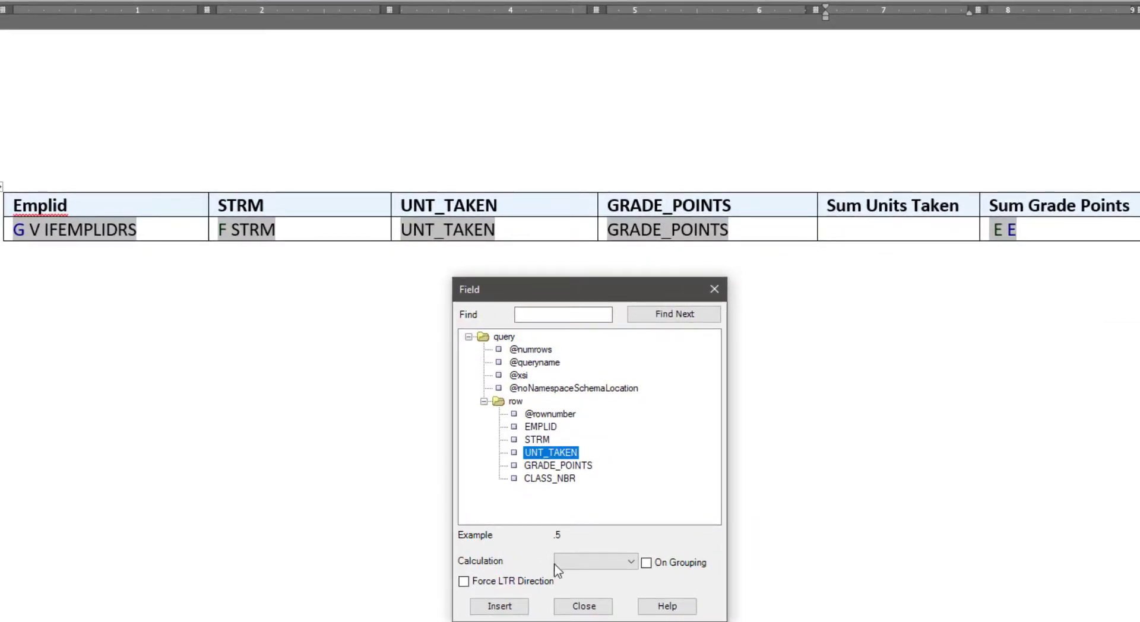
left_click(646, 562)
left_click(597, 563)
left_click(588, 618)
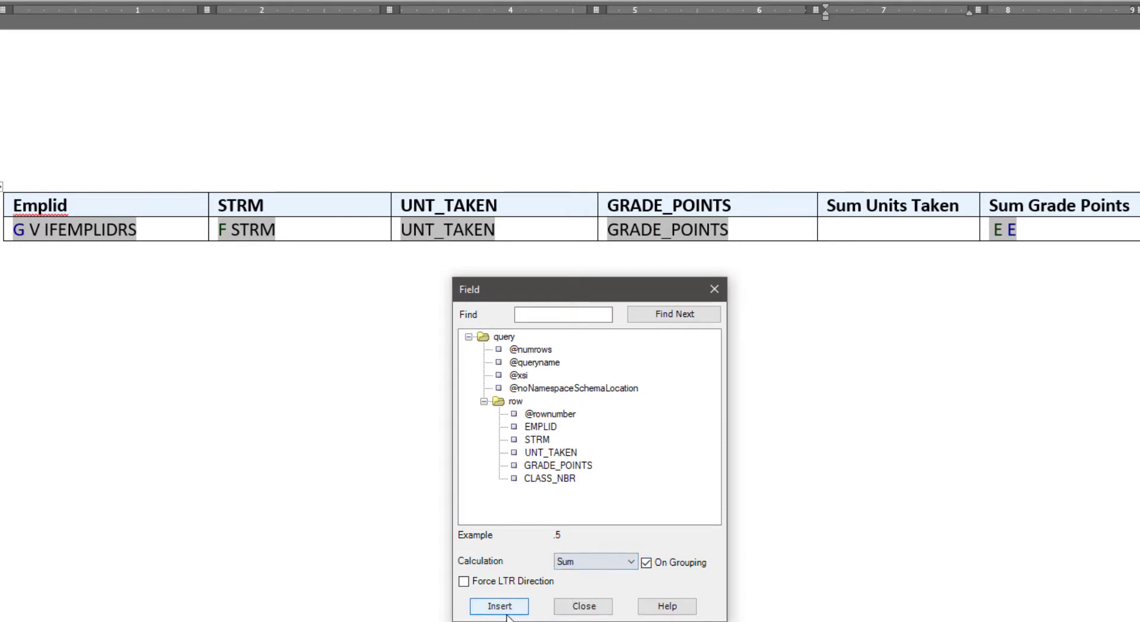
left_click(499, 606)
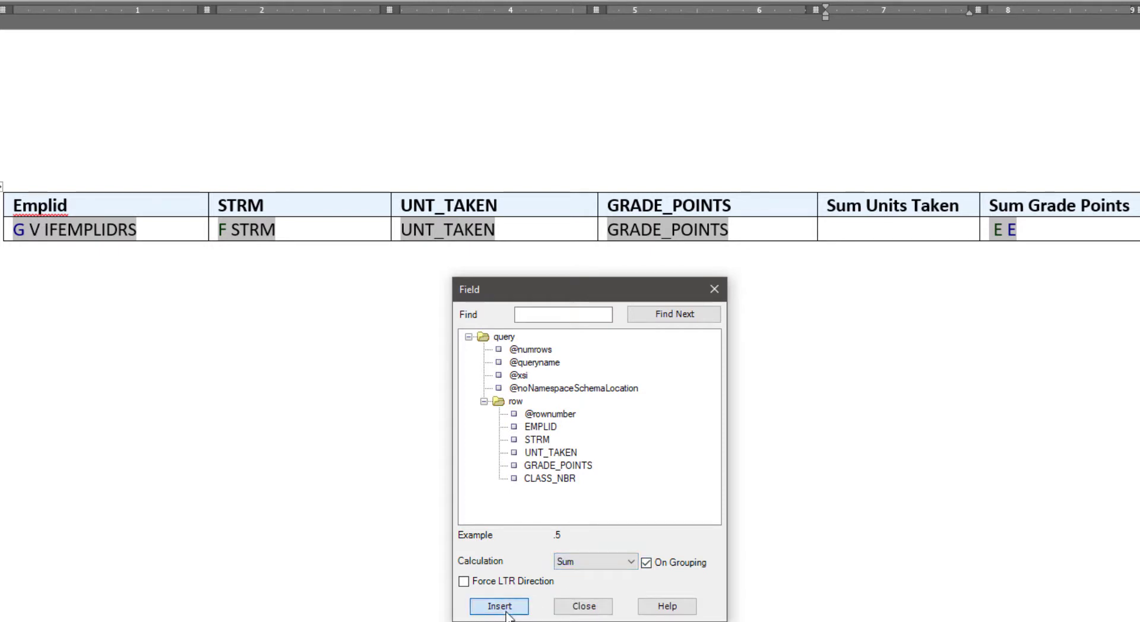
Insert a grouped Sum of GRADE_POINTS field and move it into the Sum Grade Points cell.
left_click(993, 229)
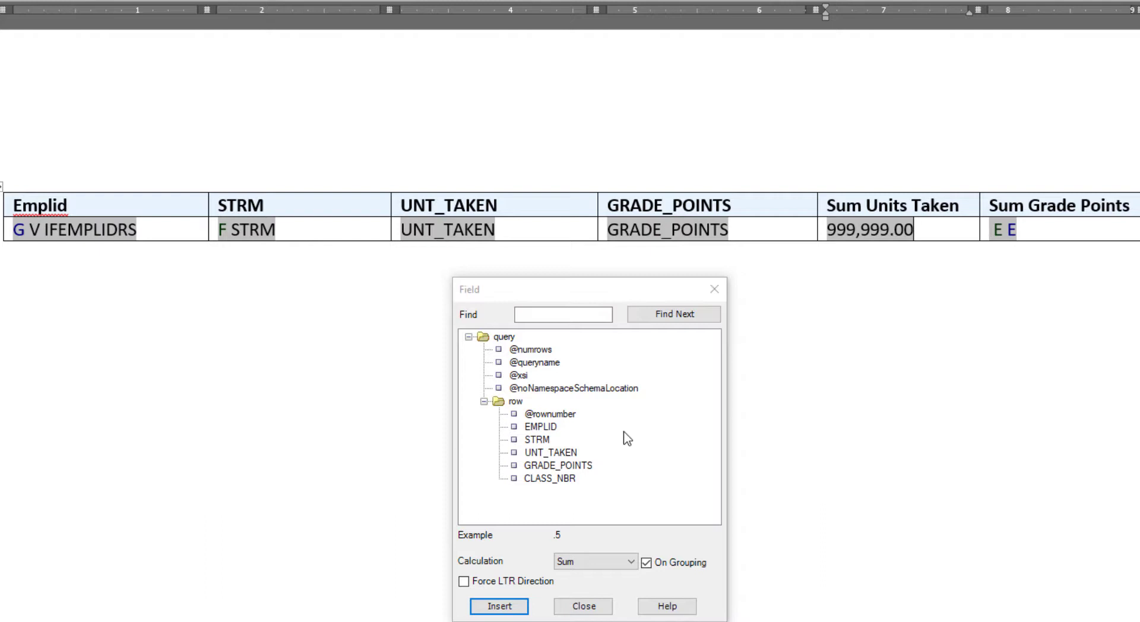
left_click(575, 466)
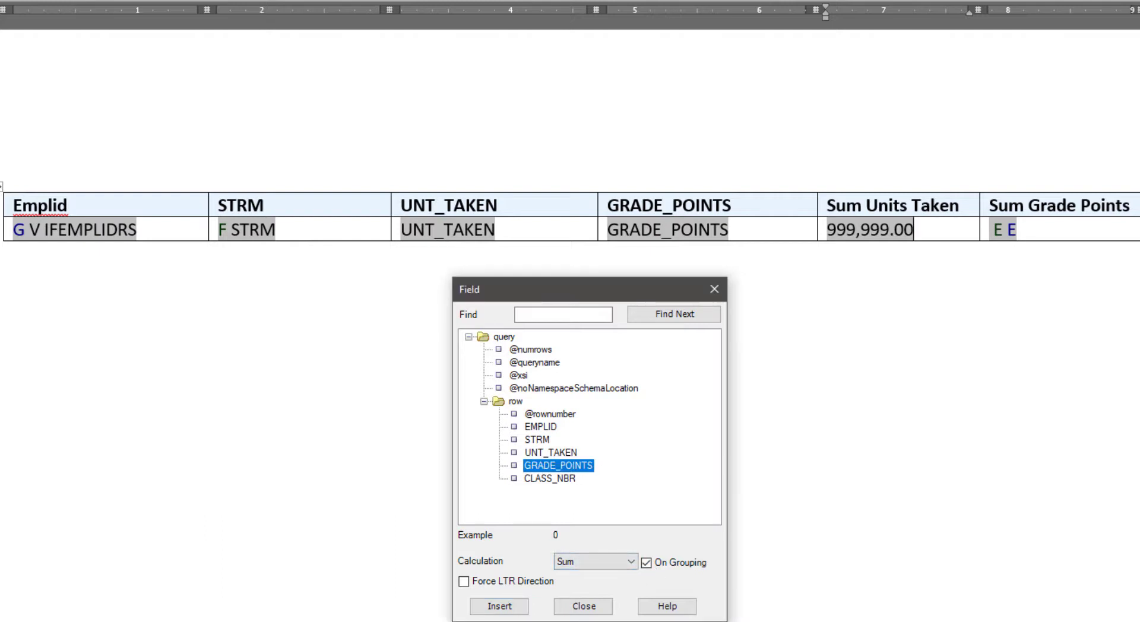
left_click(520, 608)
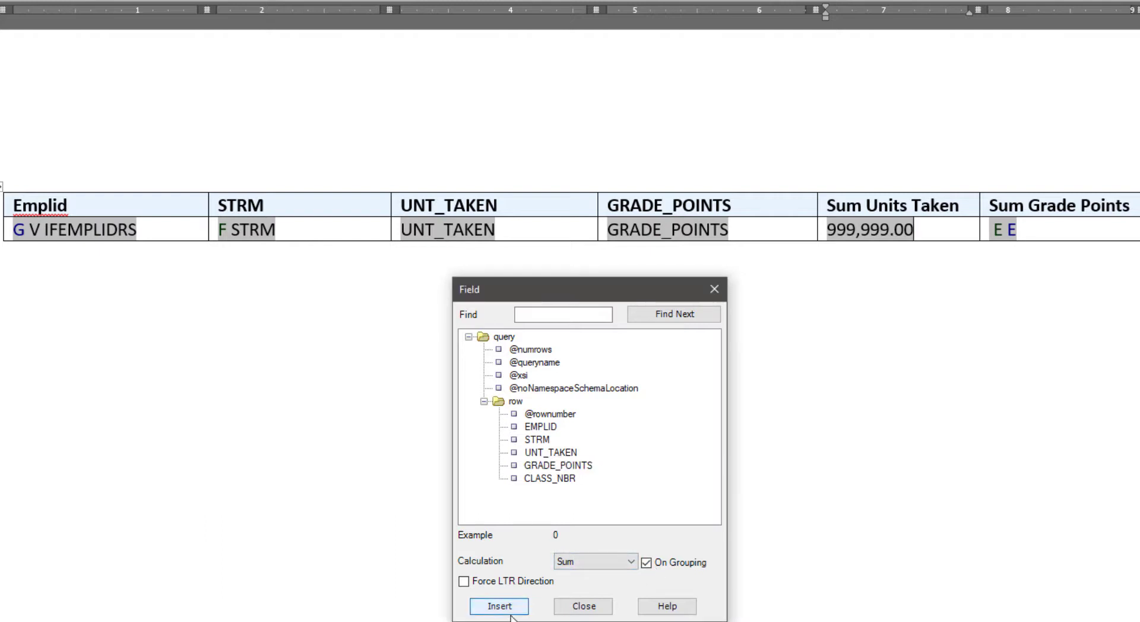
left_click(578, 606)
left_click(921, 253)
left_click_drag(922, 251, 991, 251)
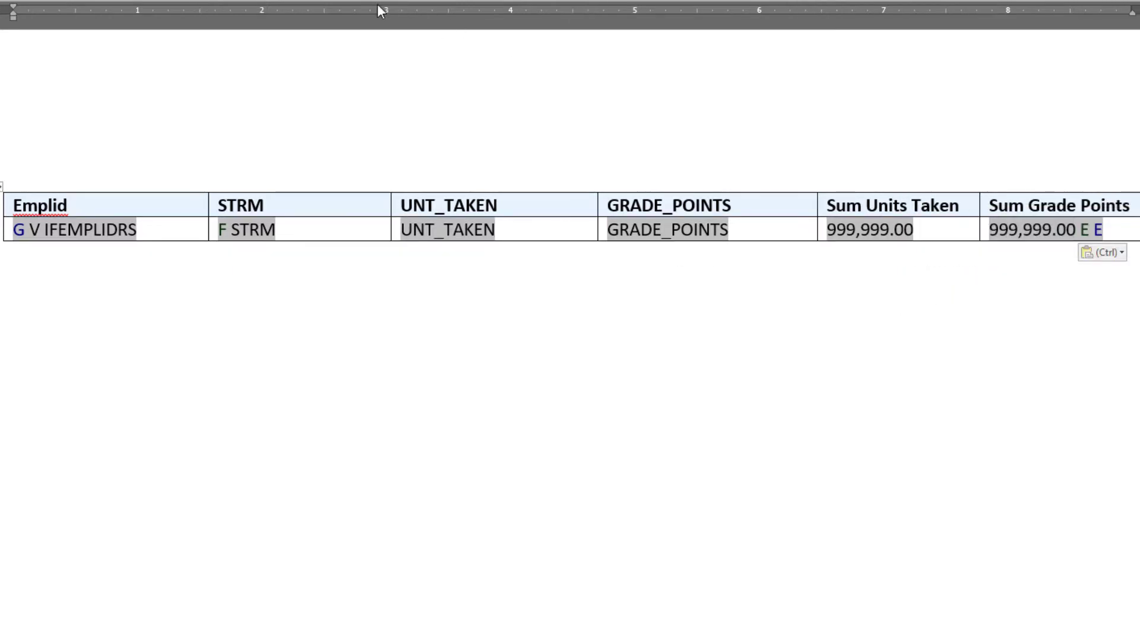
Render the template to PDF and compare the first student's repeated summed units and grade points.
left_click(296, 53)
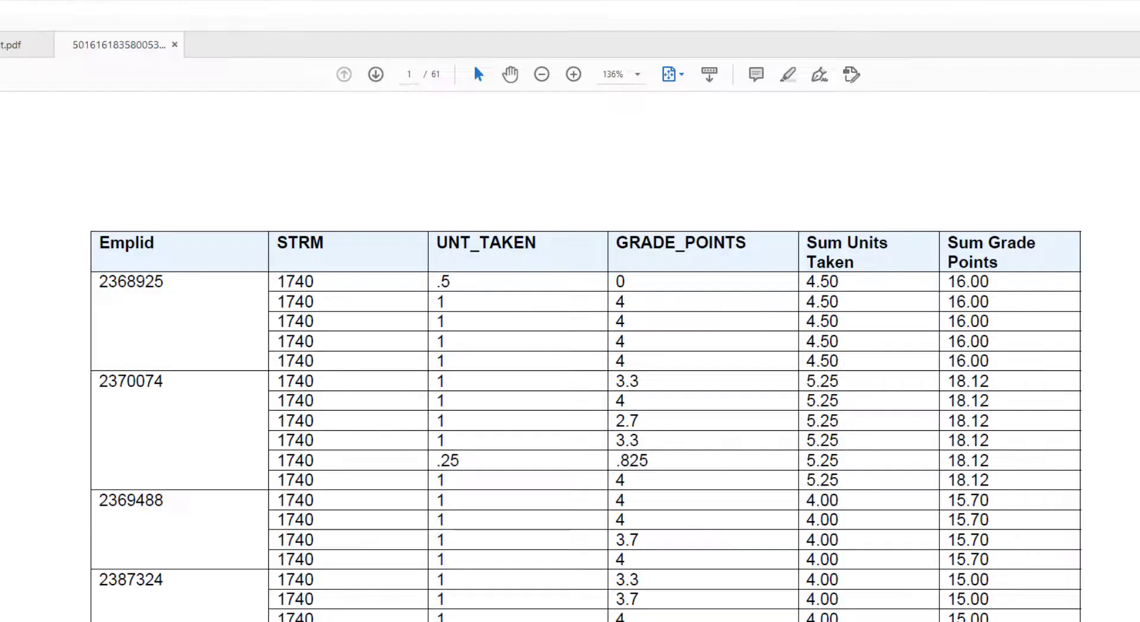
left_click_drag(809, 280, 819, 363)
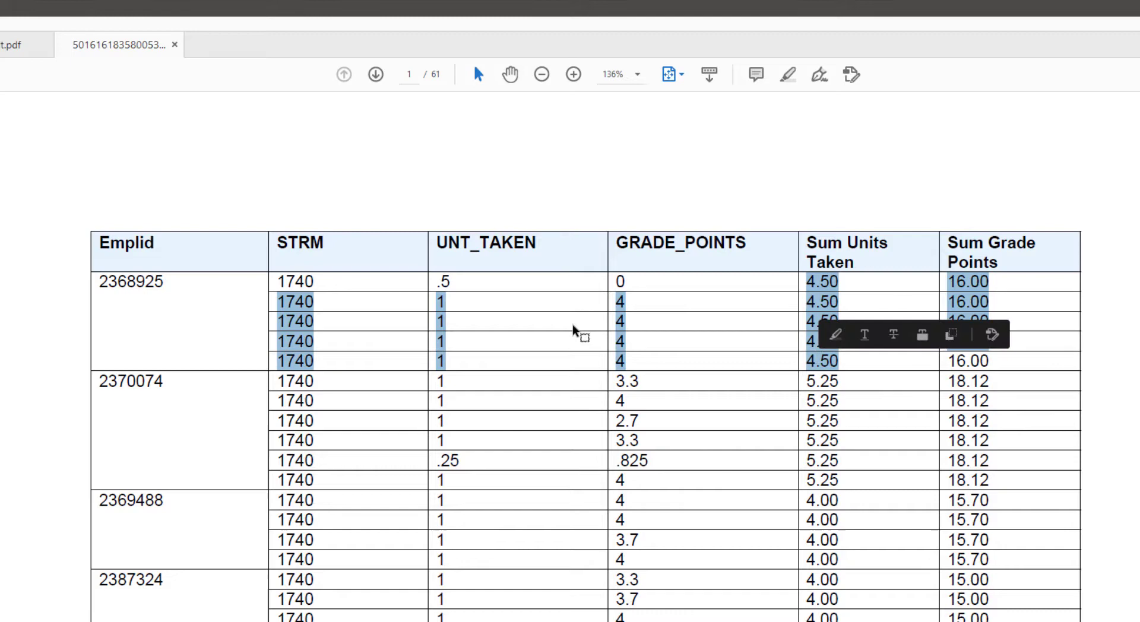
left_click(490, 315)
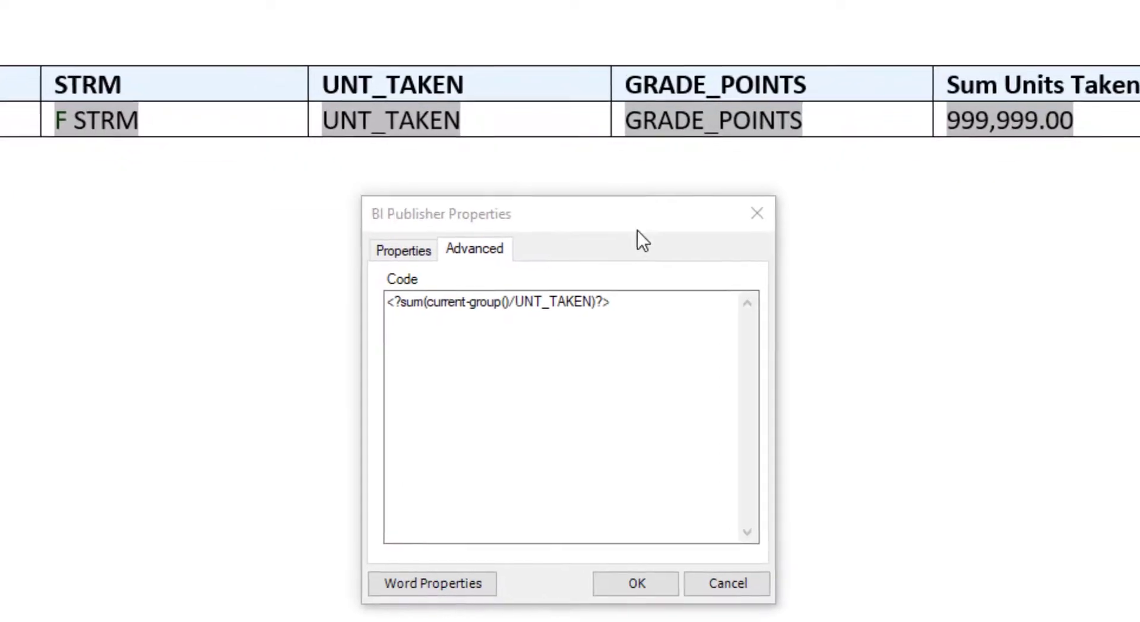
Review the <?sum(current-group()/UNT_TAKEN)?> code on the Advanced tab and close without changes.
left_click(632, 214)
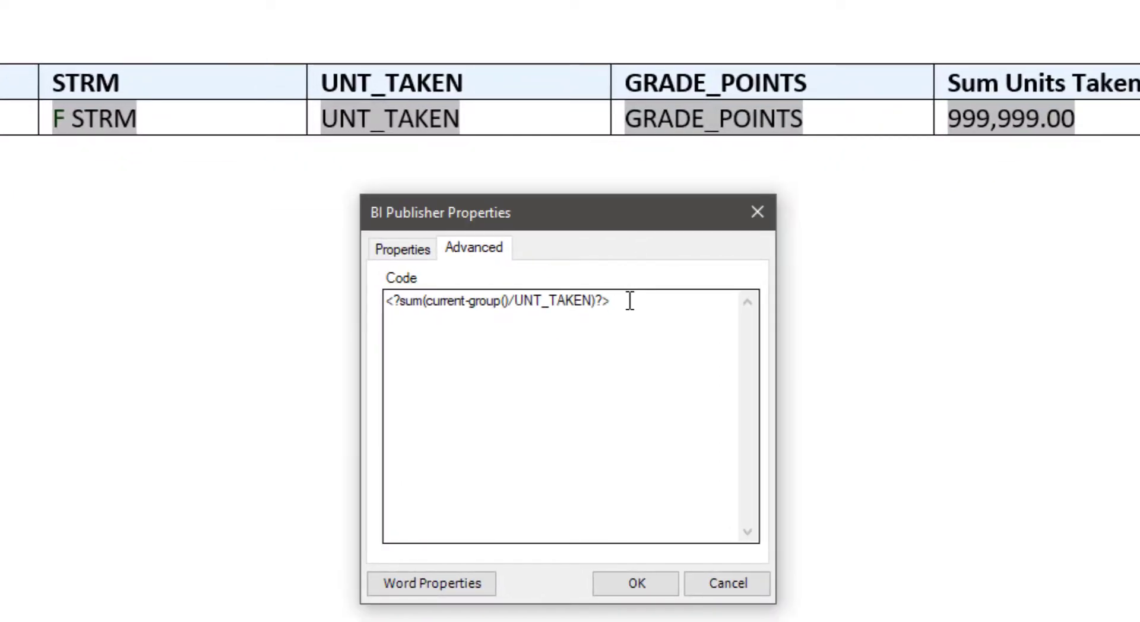
left_click_drag(621, 303, 361, 309)
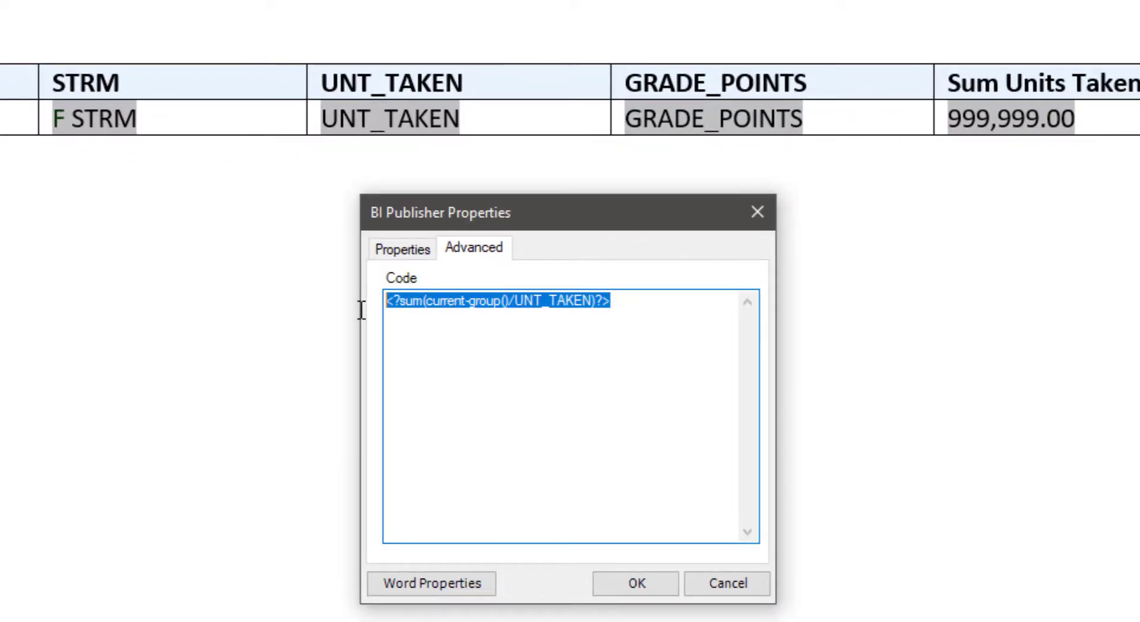
left_click(463, 304)
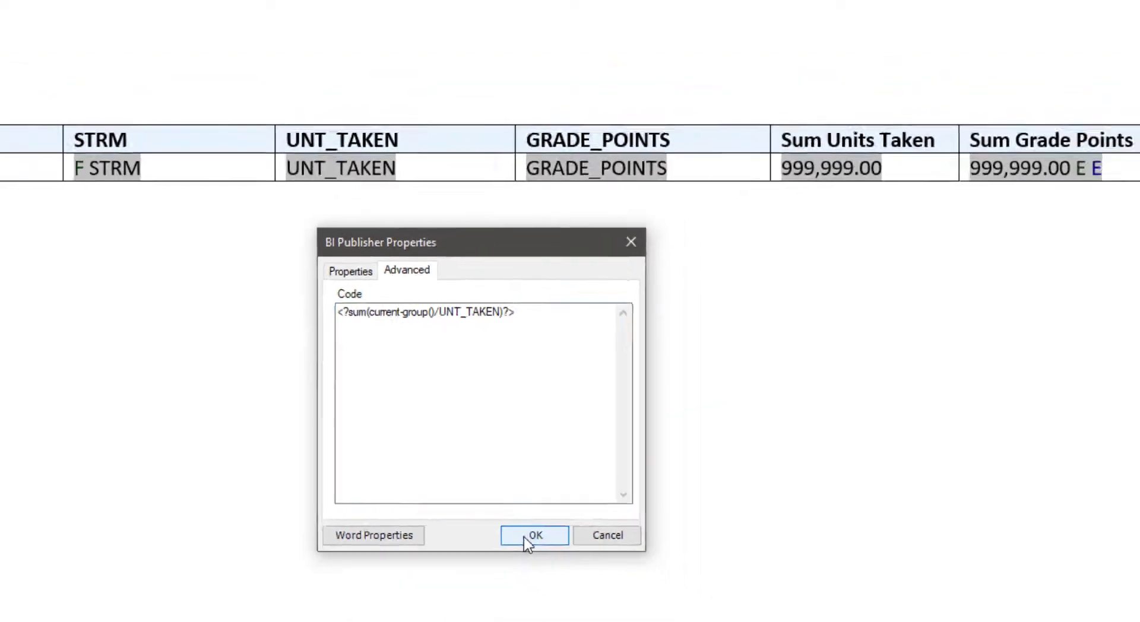
left_click(529, 535)
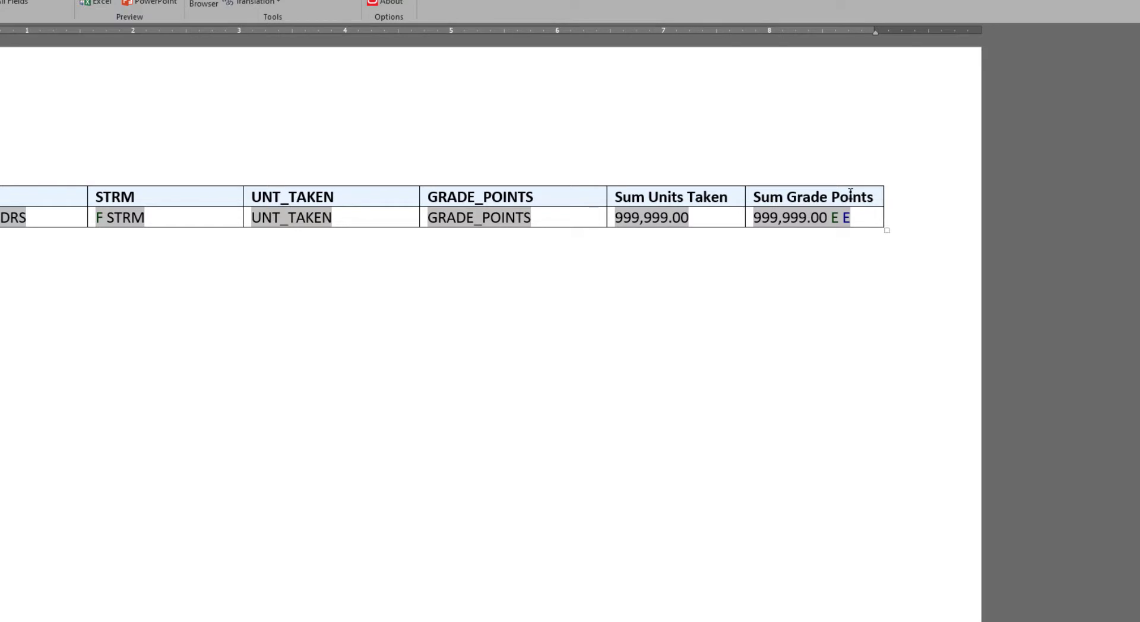
Add a right-hand column headed 'first attempt GPA' and move the group-end markers into it.
left_click(884, 180)
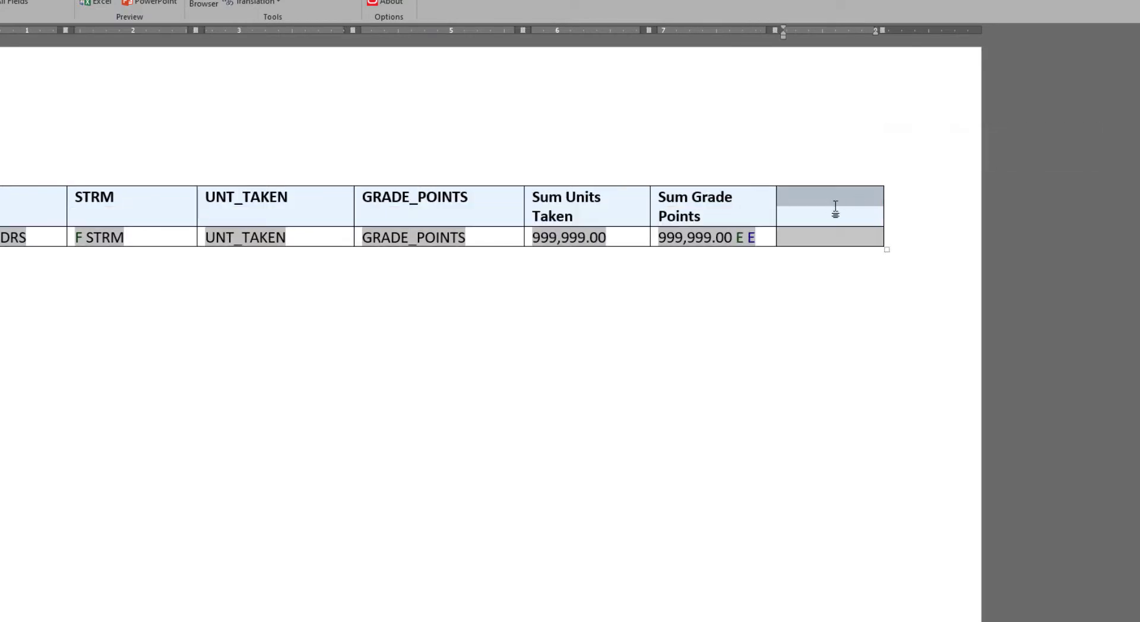
type("first attempt")
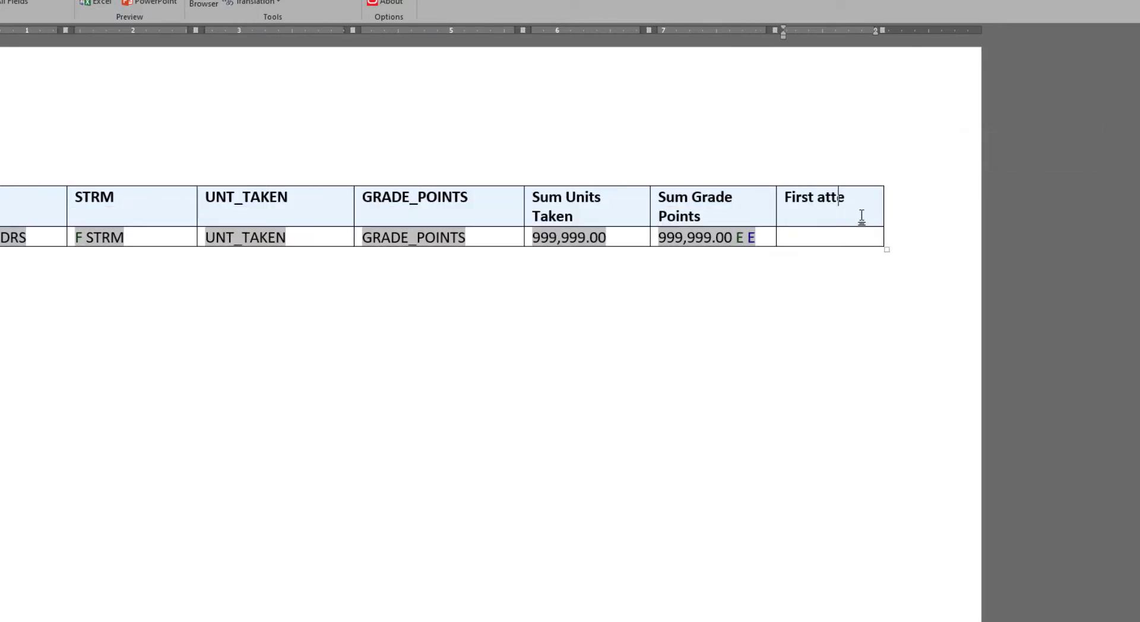
type(" GPA")
mouse_move(760, 240)
left_mouse_down()
mouse_move(735, 239)
mouse_move(866, 242)
left_mouse_up()
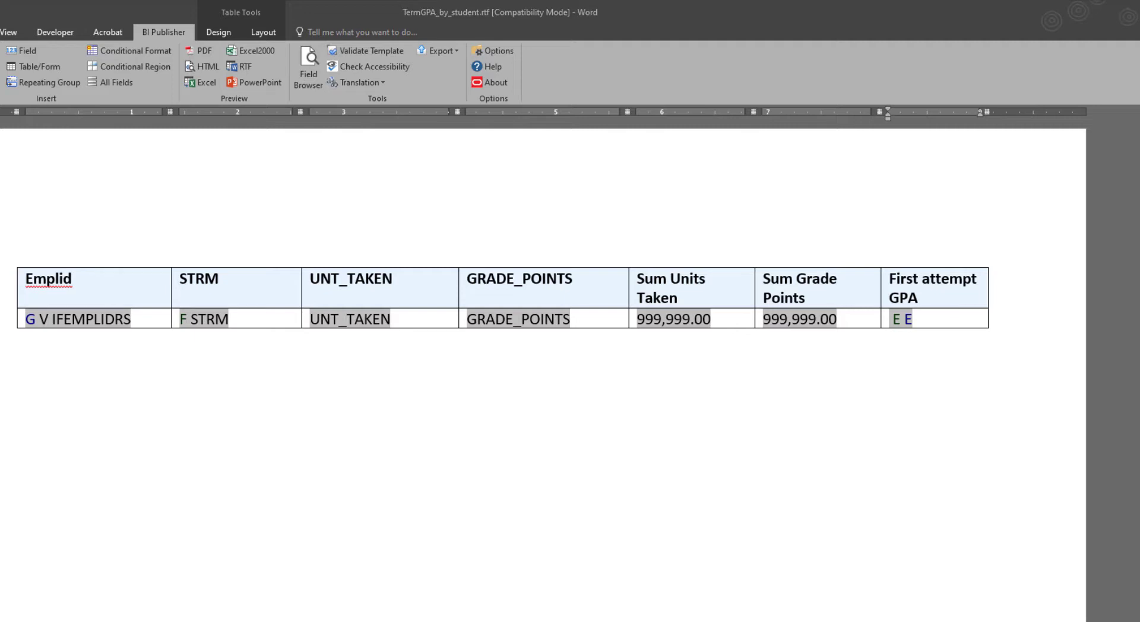
Insert a field in the GPA cell coded <?xdofx: sum(GRADE_POINTS) div sum(UNT_TAKEN)?>.
left_click(26, 53)
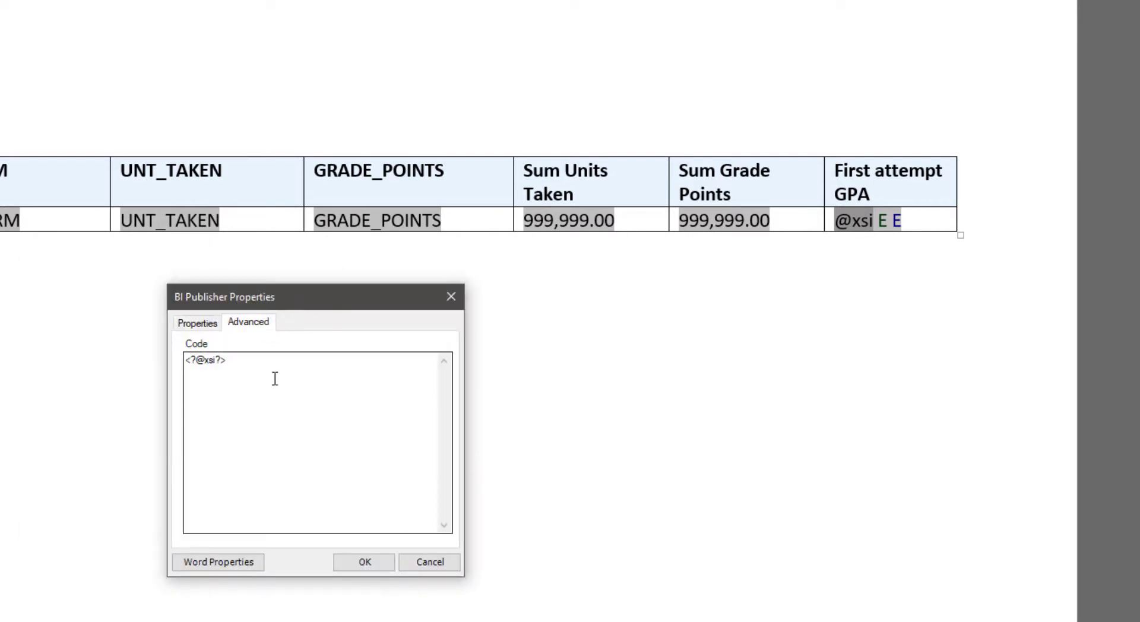
left_click_drag(275, 378, 145, 354)
type("<?xdofx: sum(GRADE_POINTS) div sum(UNT_TAKEN)?>")
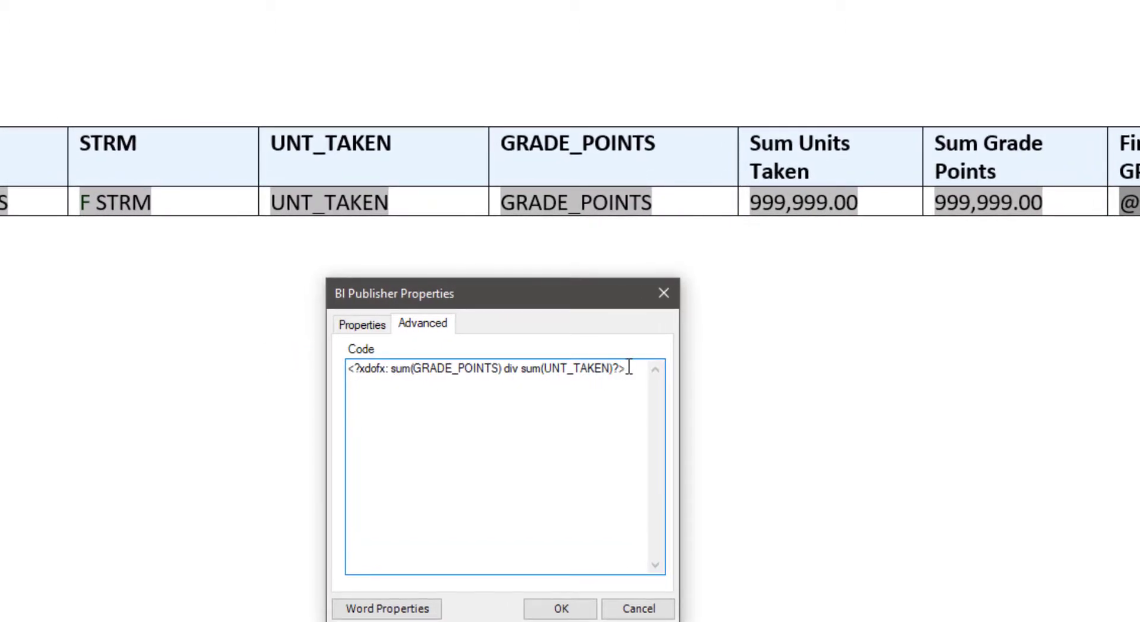
left_click_drag(629, 368, 333, 368)
left_click(559, 571)
left_click(566, 612)
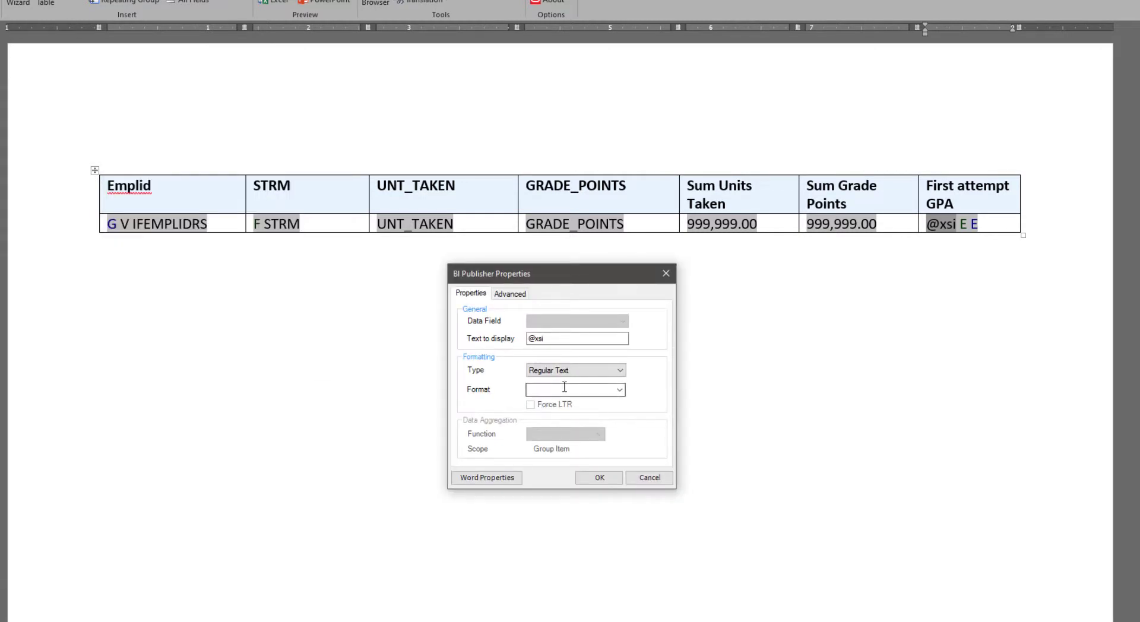
left_click_drag(557, 339, 511, 340)
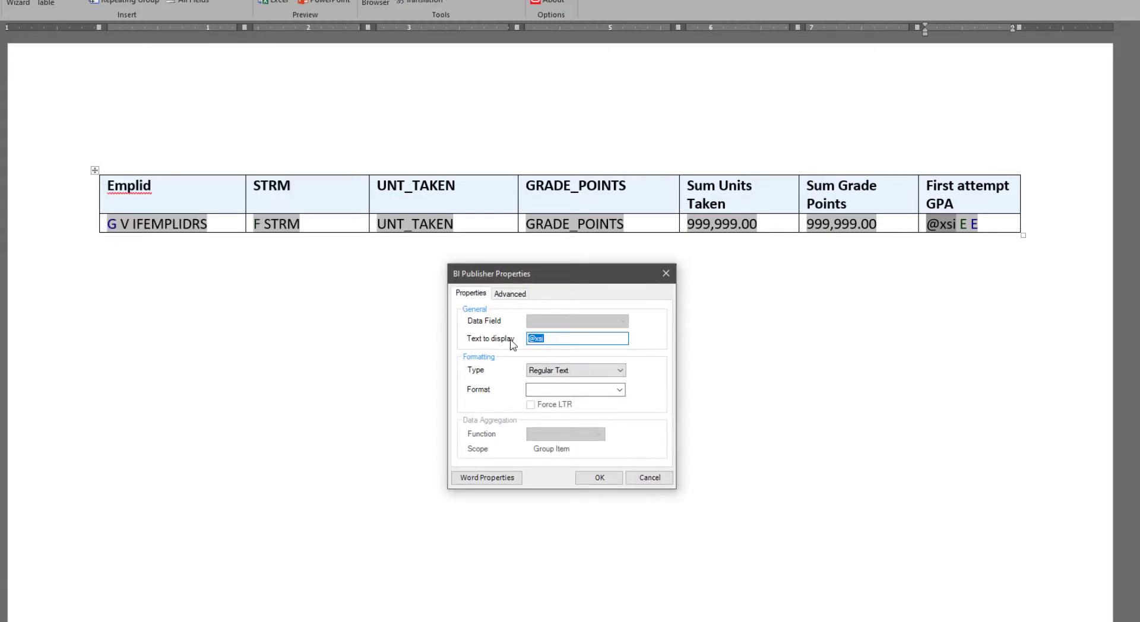
type("gpa")
left_click(599, 477)
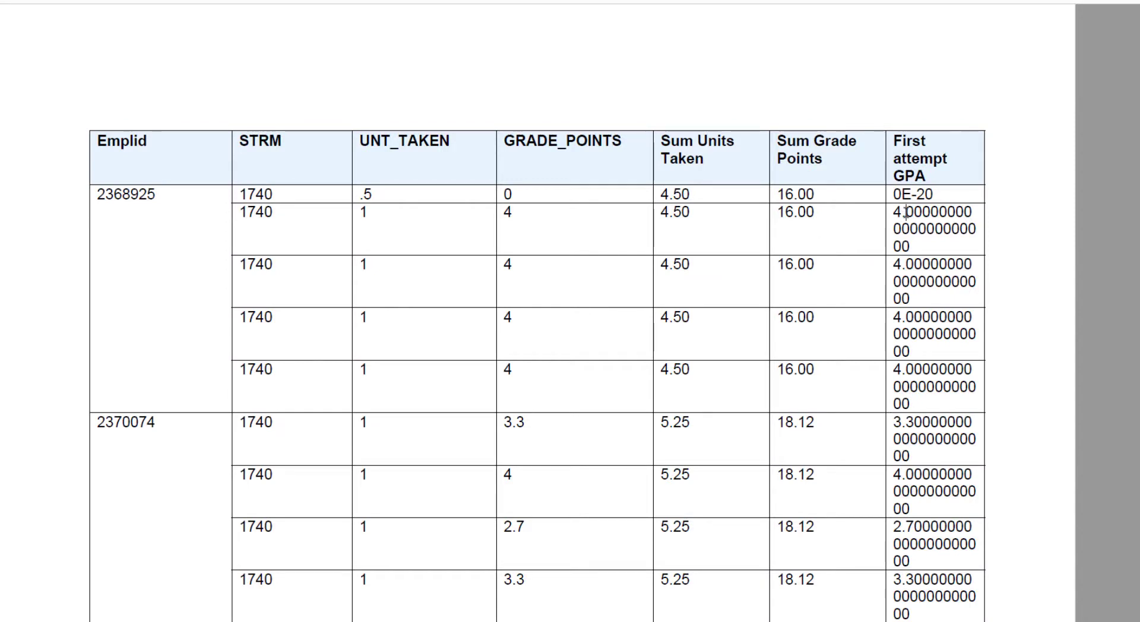
Highlight the first student's long unrounded First attempt GPA values in the PDF preview.
mouse_move(905, 212)
left_mouse_down()
mouse_move(908, 403)
mouse_move(881, 422)
mouse_move(911, 457)
left_mouse_up()
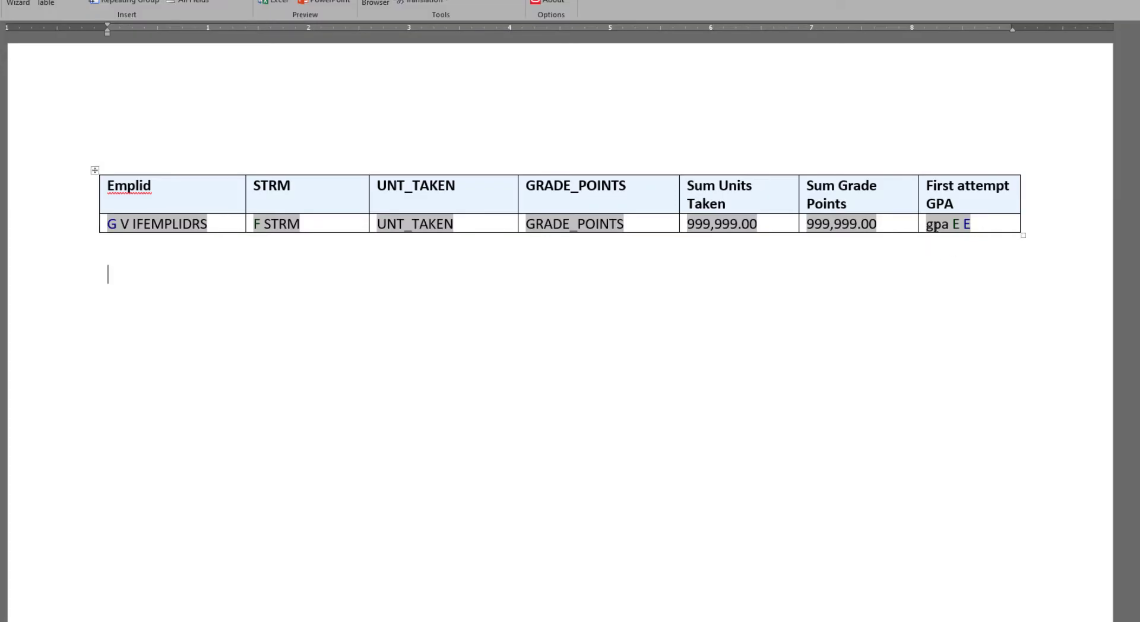
Open the gpa field's properties and review the two sums in its formula.
left_click(939, 226)
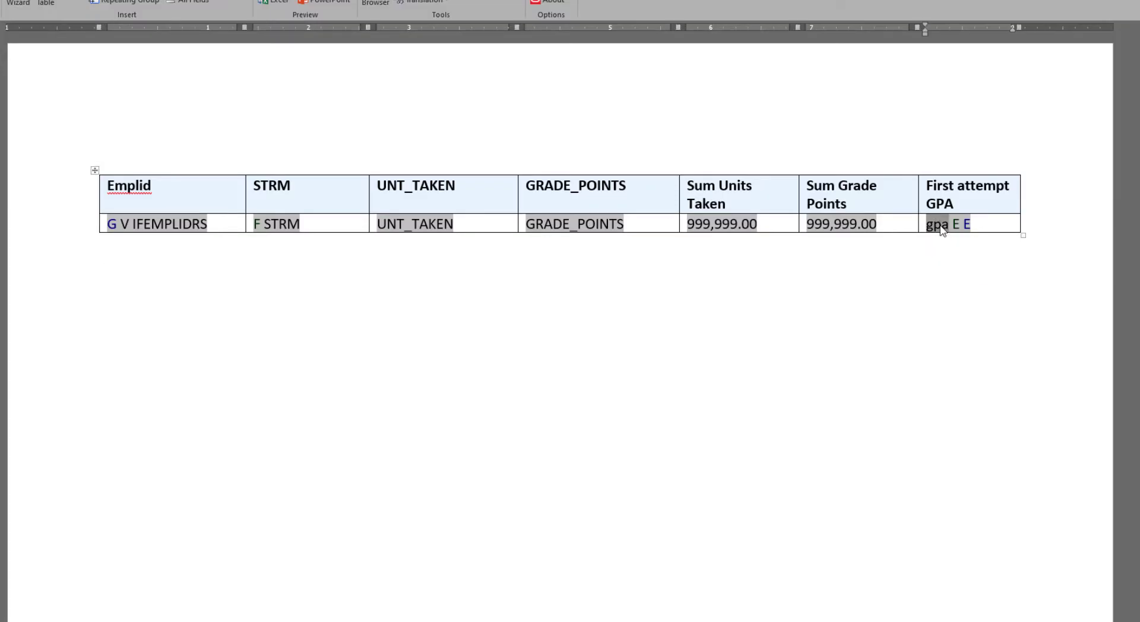
double_click(942, 229)
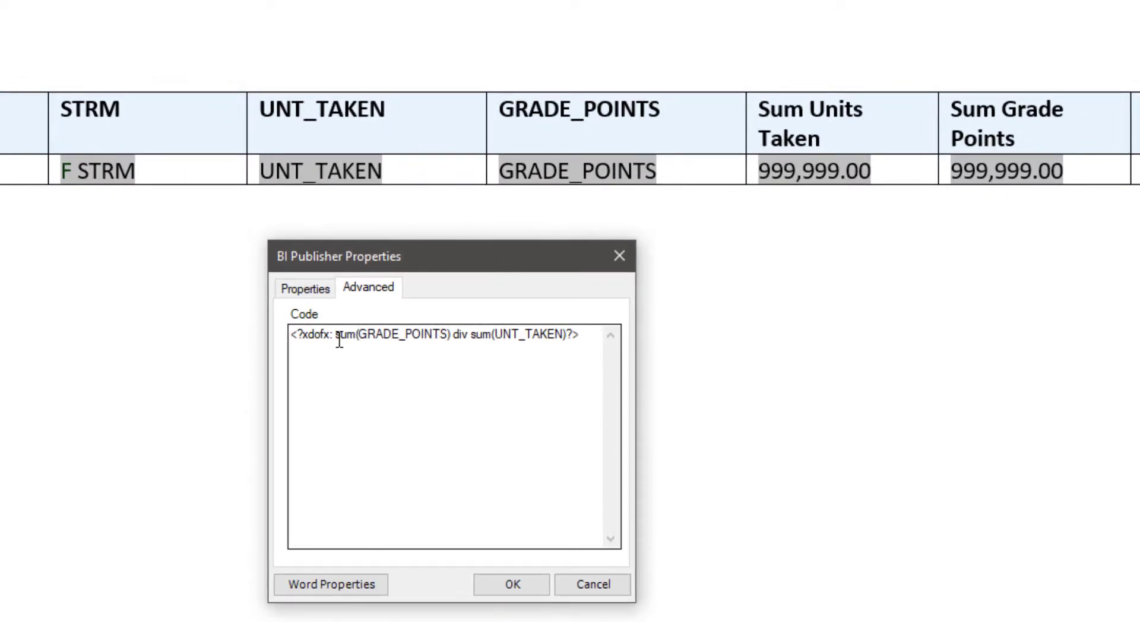
left_click_drag(337, 337, 359, 338)
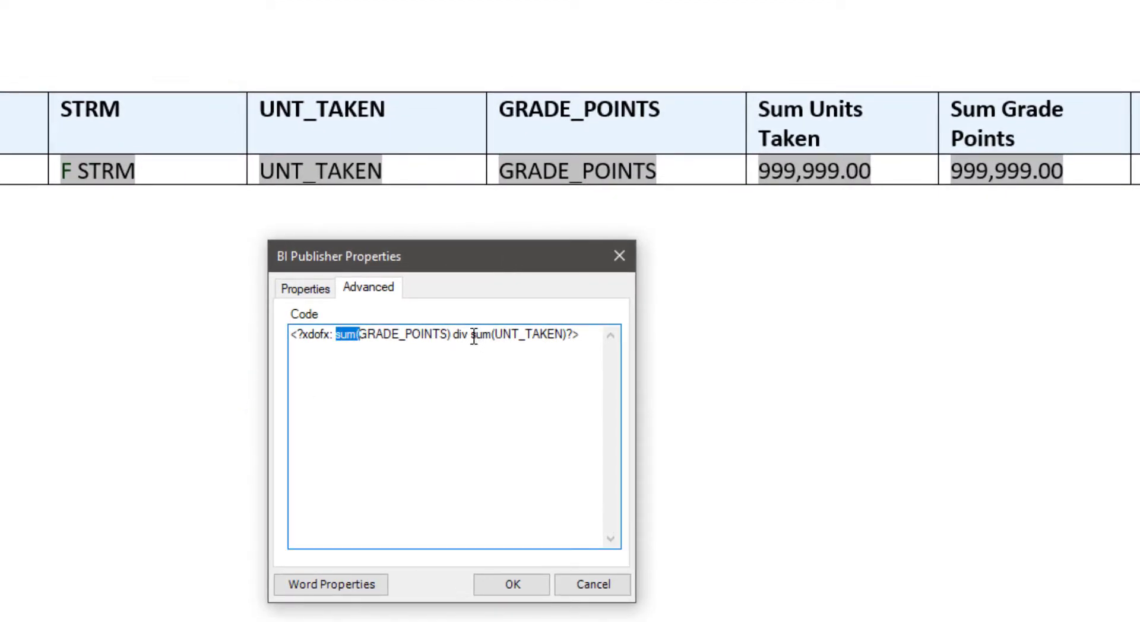
left_click_drag(472, 337, 494, 338)
Replace the formula with sum(current-group()/GRADE_POINTS) div sum(current-group()/UNT_TAKEN) and confirm.
key("alt+Tab")
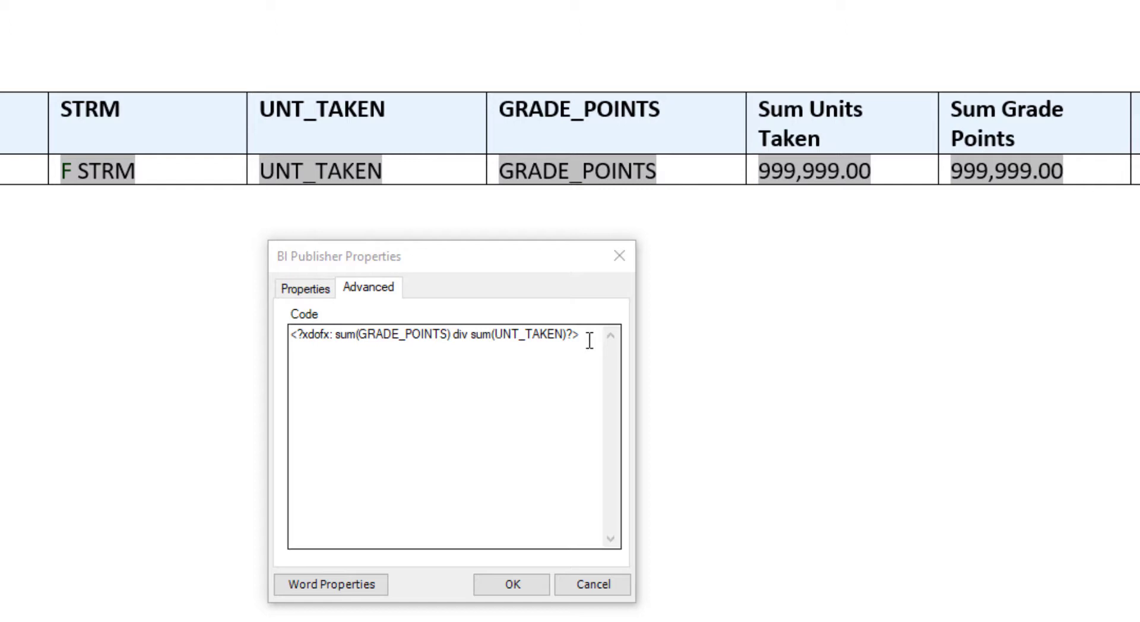
left_click_drag(588, 333, 259, 344)
type("<?sum(current-group()/GRADE_POINTS) div sum(current-group()/UNT_TAKEN)?>")
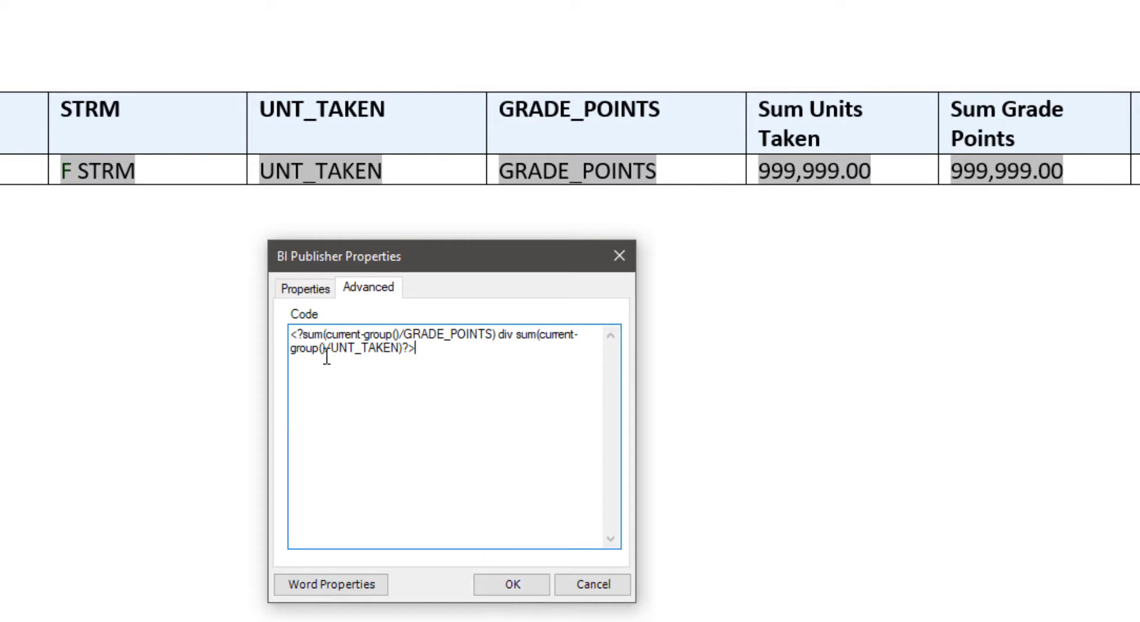
left_click_drag(308, 334, 381, 334)
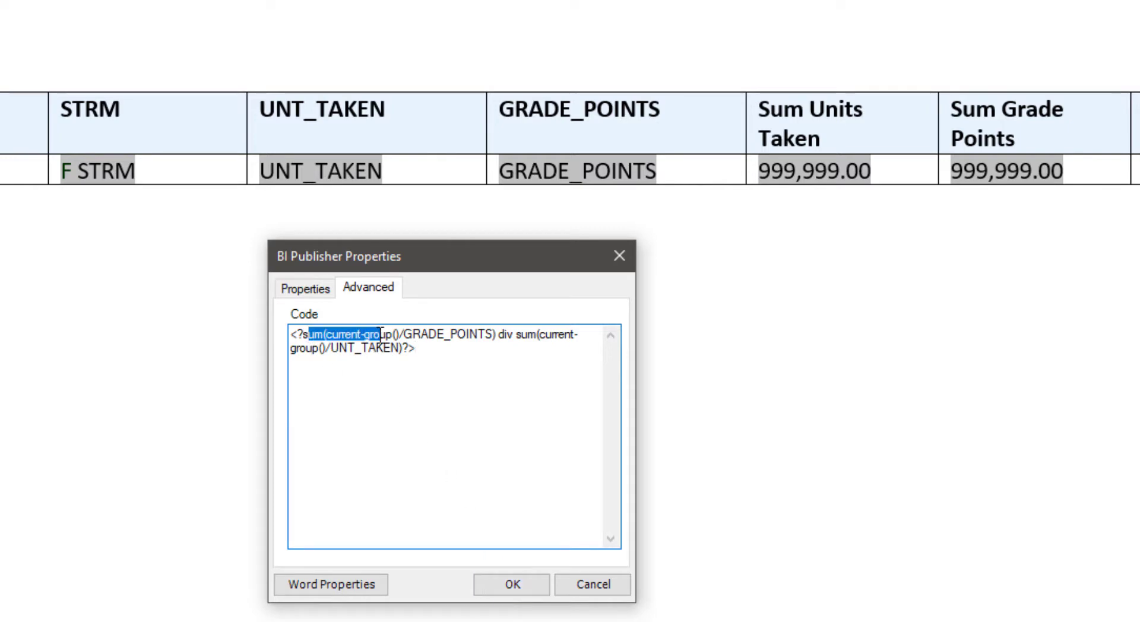
left_click(461, 351)
left_click(494, 585)
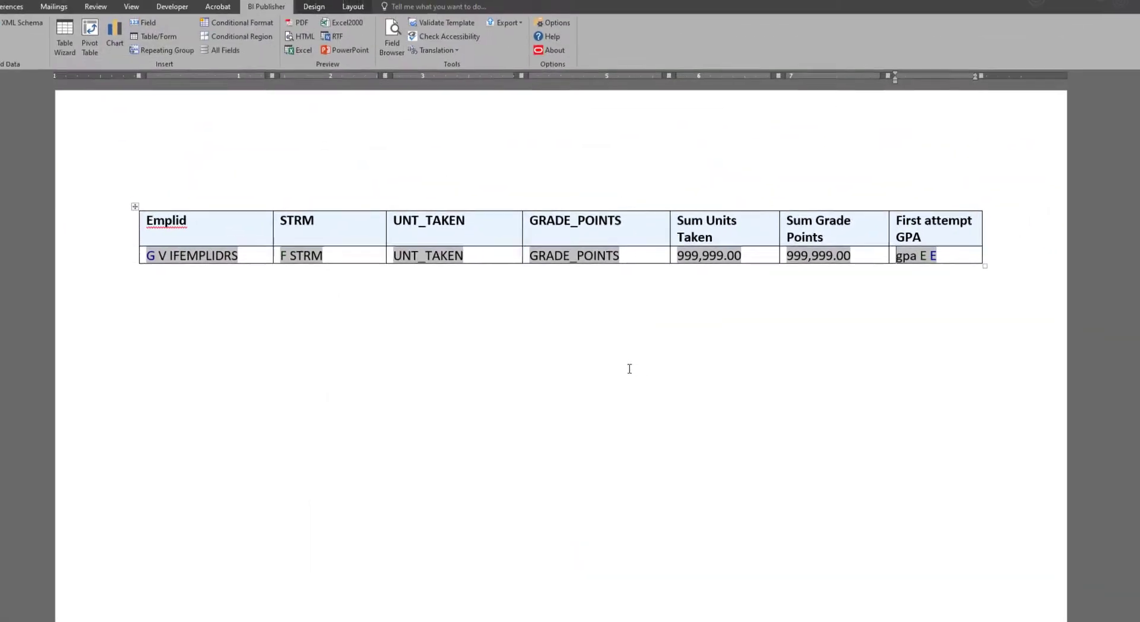
Preview the PDF and select the unrounded GPA values such as 3.5555555555555554.
left_click(307, 30)
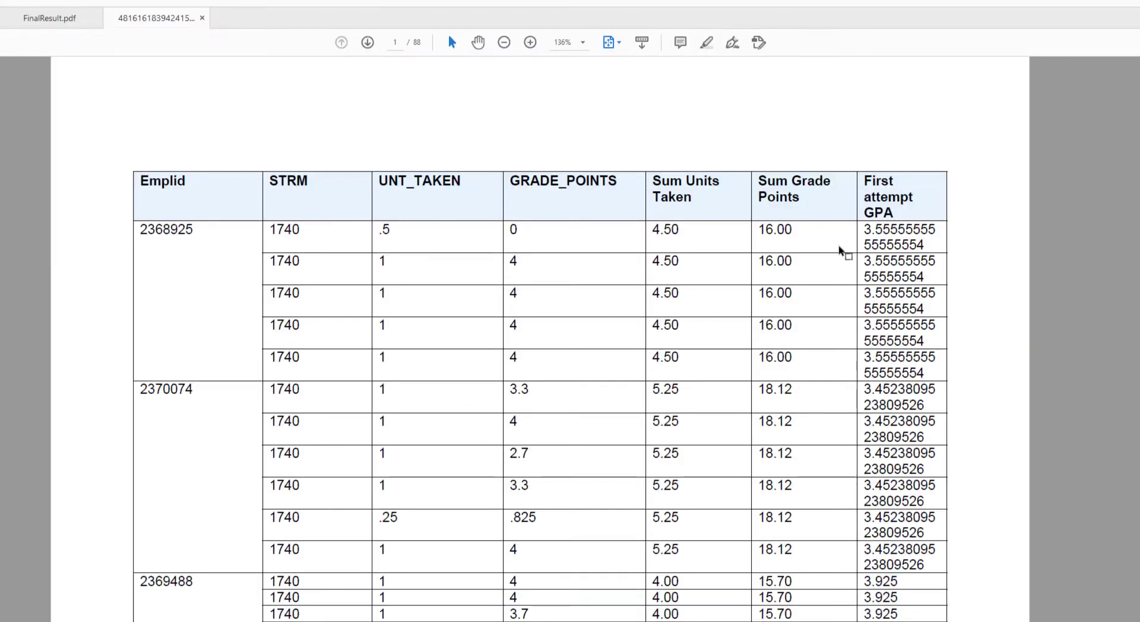
left_click_drag(873, 229, 886, 352)
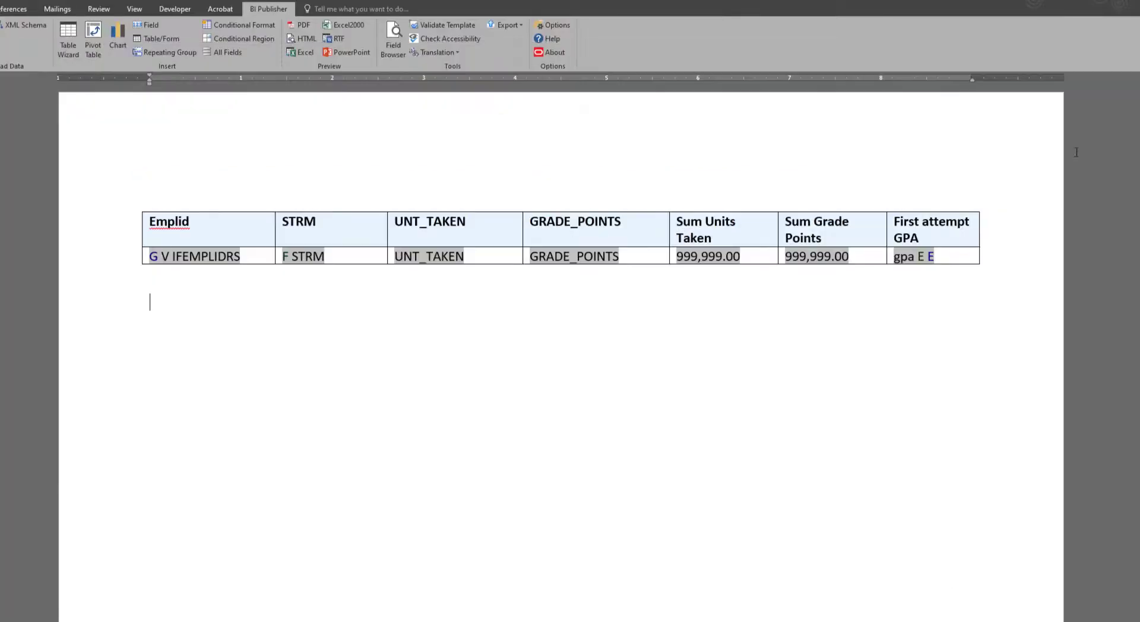
Open the First attempt GPA field's BI Publisher properties and its formatting settings.
left_click(904, 256)
right_click(904, 256)
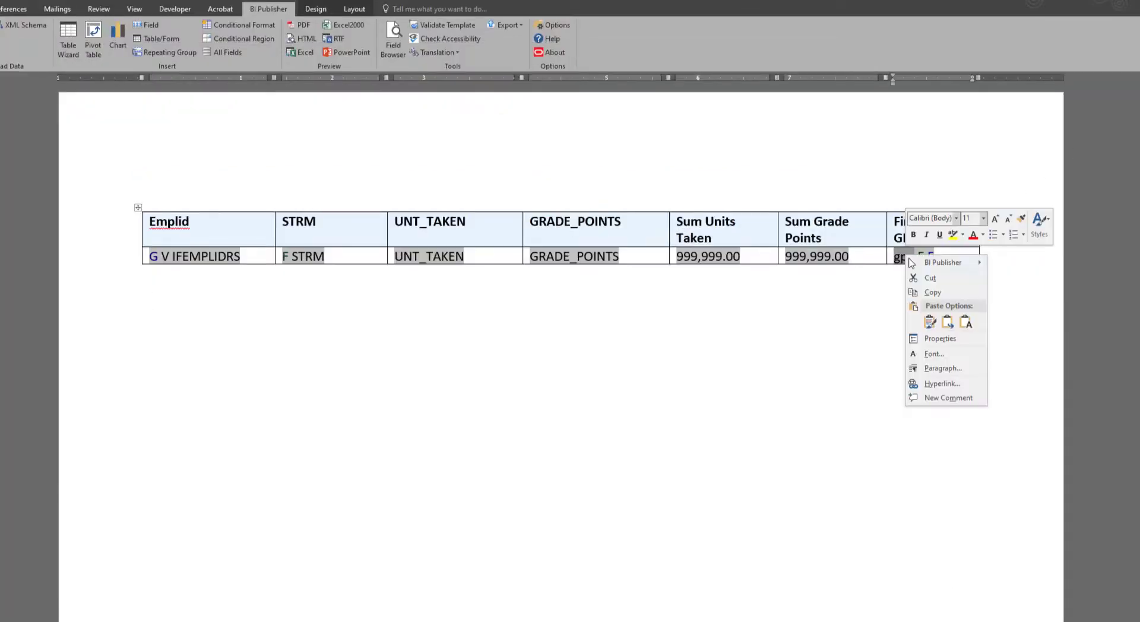
mouse_move(922, 269)
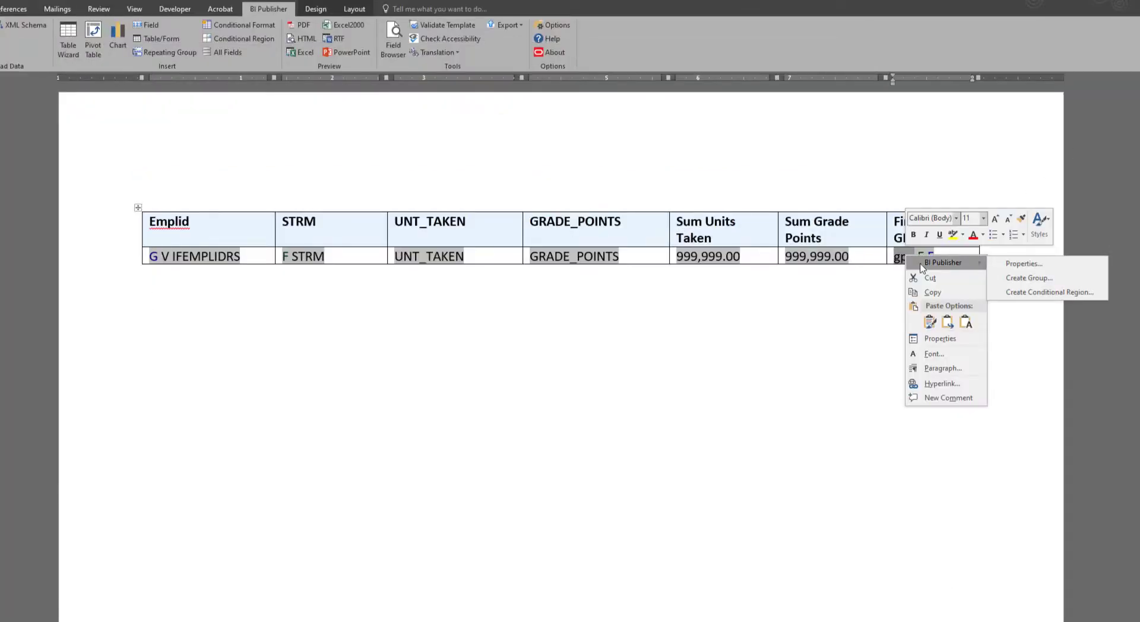
left_click(1012, 264)
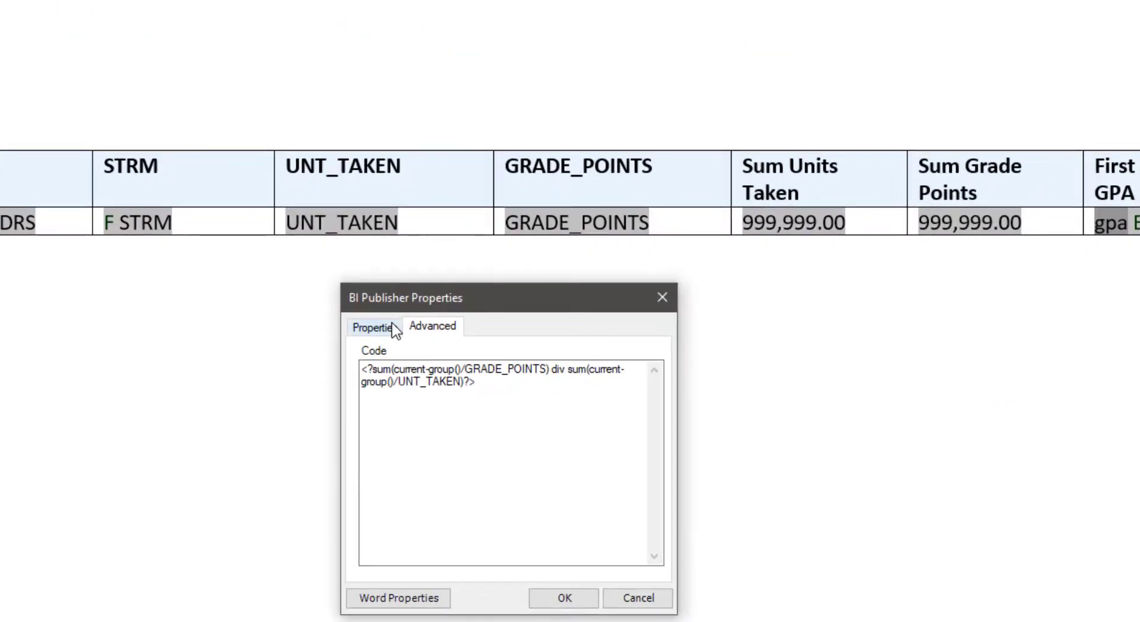
left_click(57, 204)
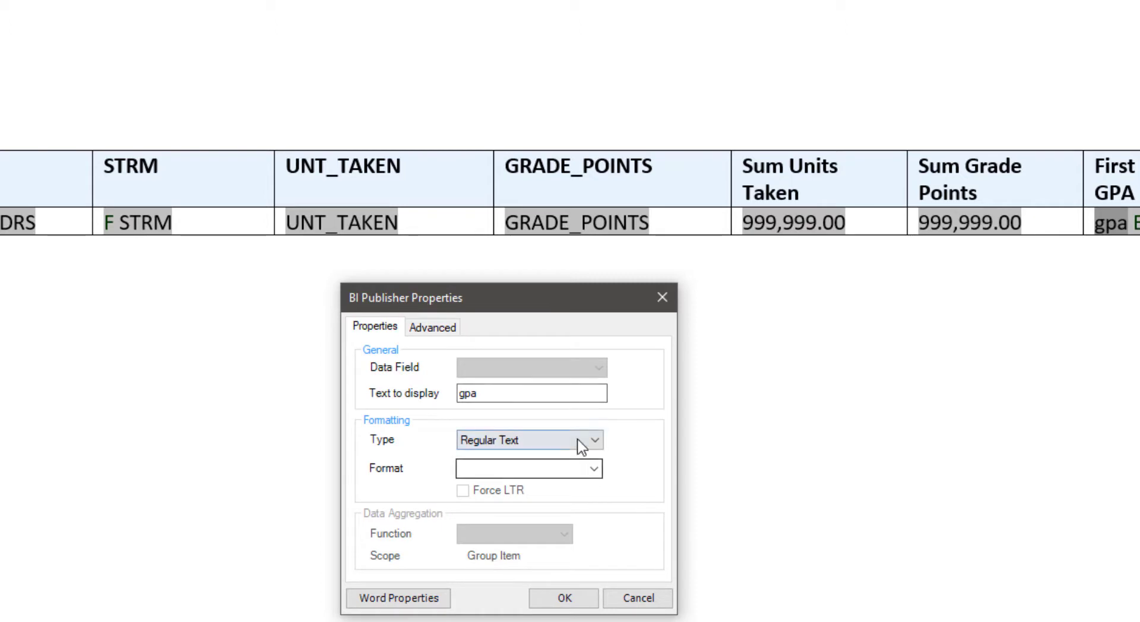
Set the GPA field's type to Number with the 0.00 format and confirm.
left_click(594, 469)
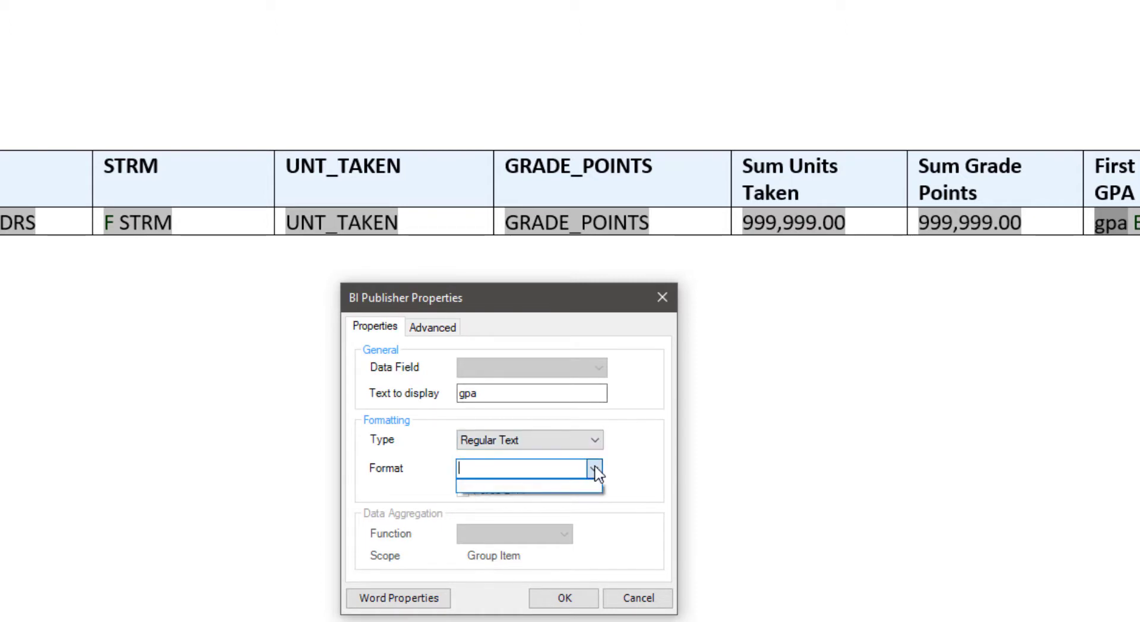
left_click(593, 469)
left_click(511, 440)
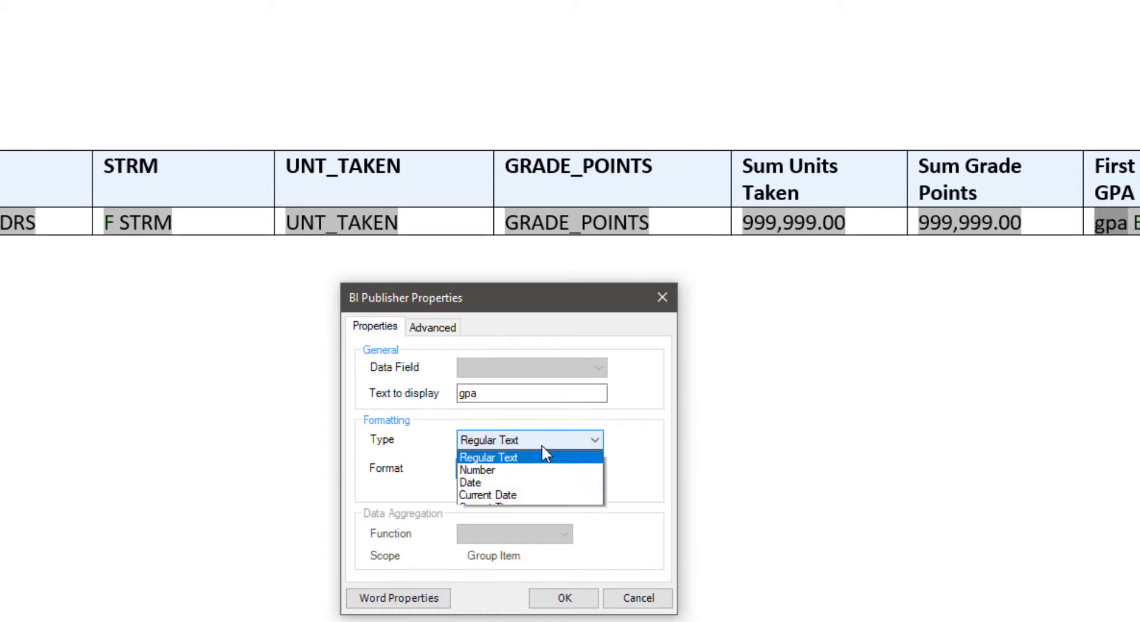
left_click(507, 470)
left_click(593, 470)
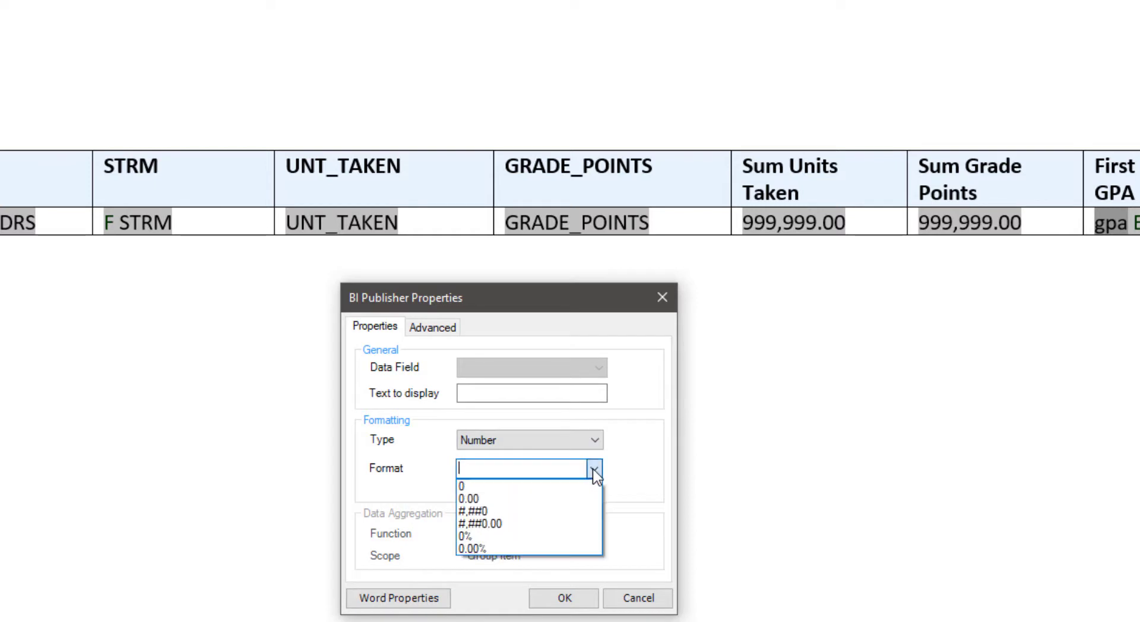
left_click(508, 502)
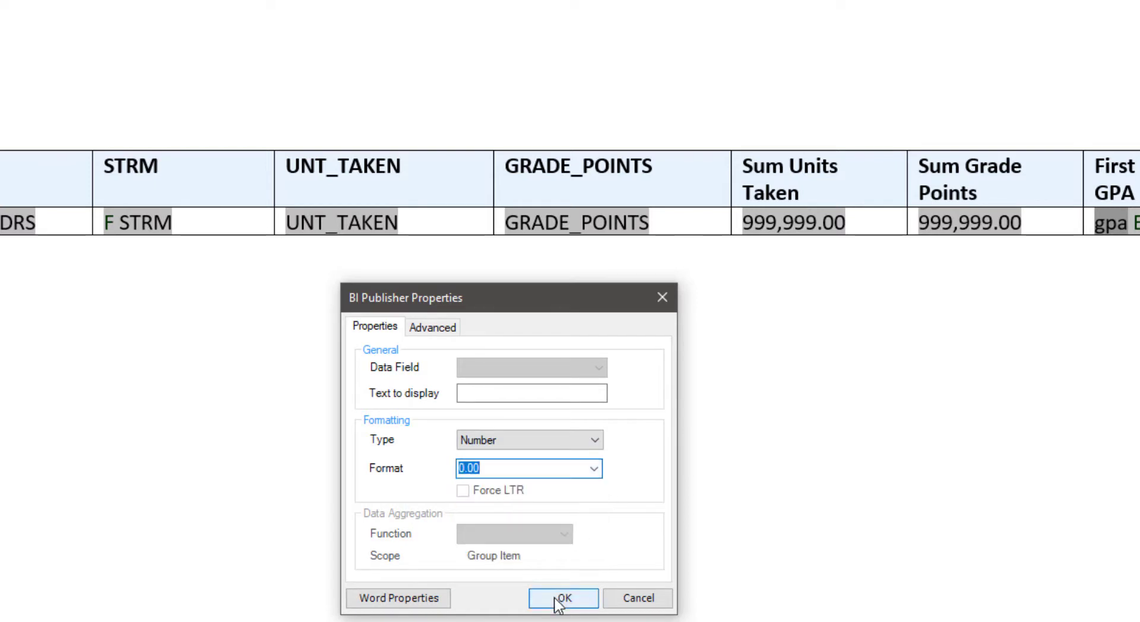
left_click(432, 327)
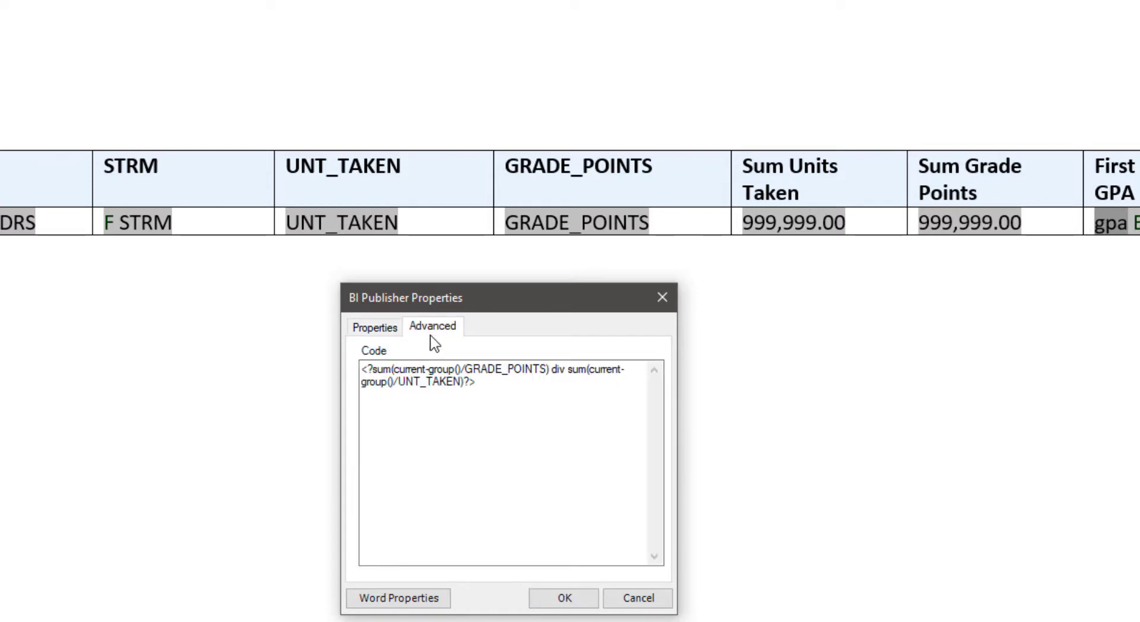
left_click(568, 597)
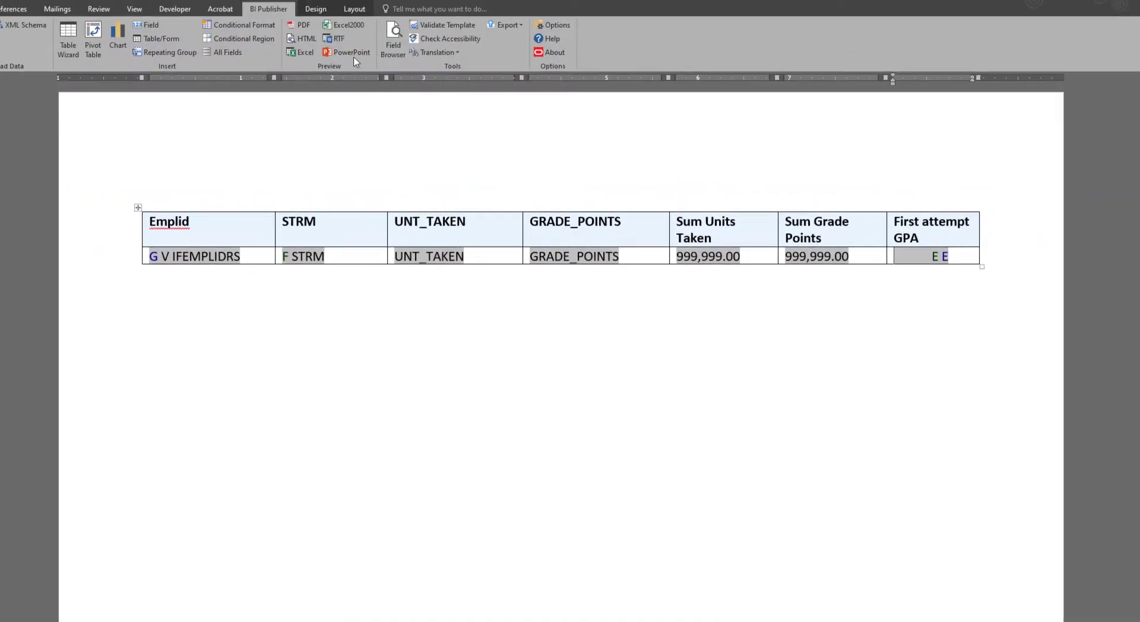
Regenerate the PDF and check that GPAs now show two decimals like 3.56 and 3.45.
left_click(300, 25)
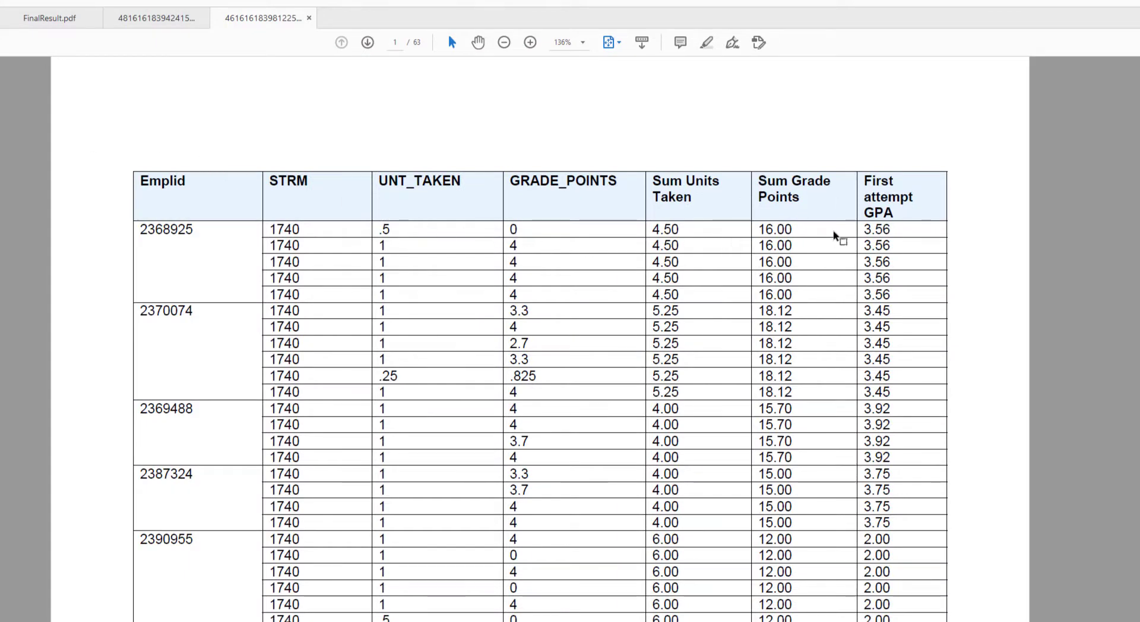
left_click_drag(867, 232, 887, 376)
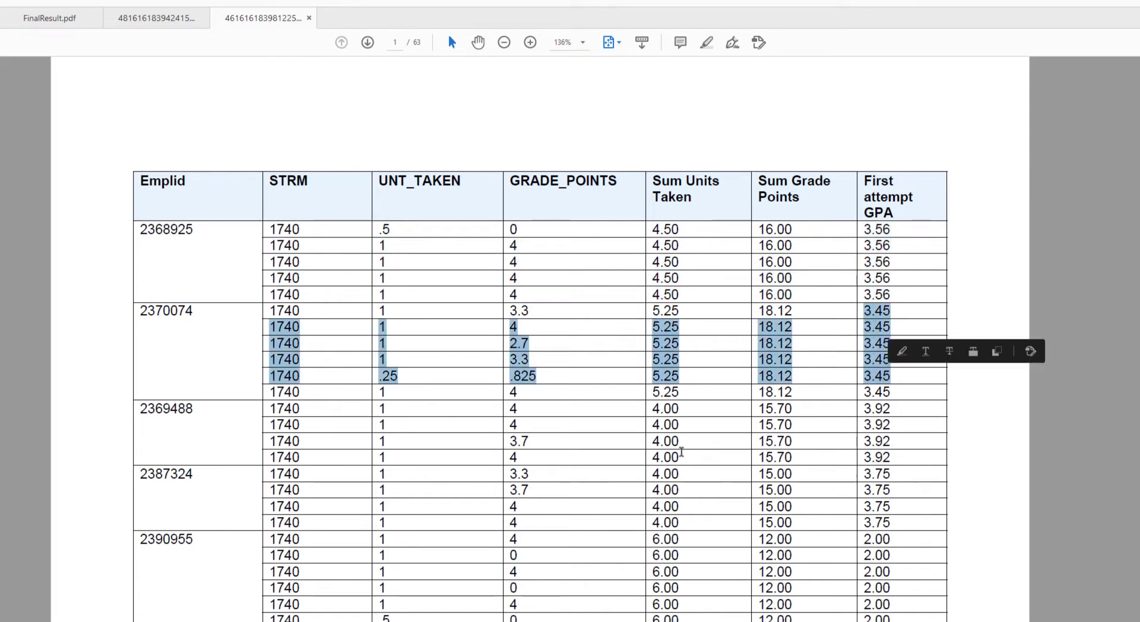
key("Right")
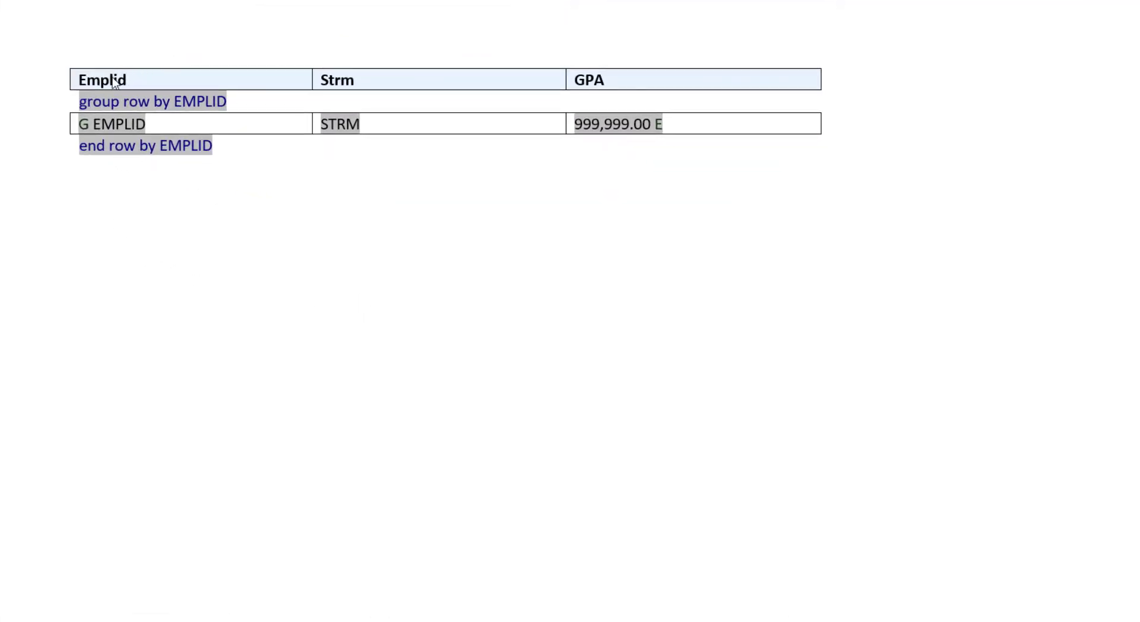
Inspect the Emplid, Strm and GPA headings and the EMPLID group, STRM and GPA fields.
left_click_drag(88, 79, 593, 70)
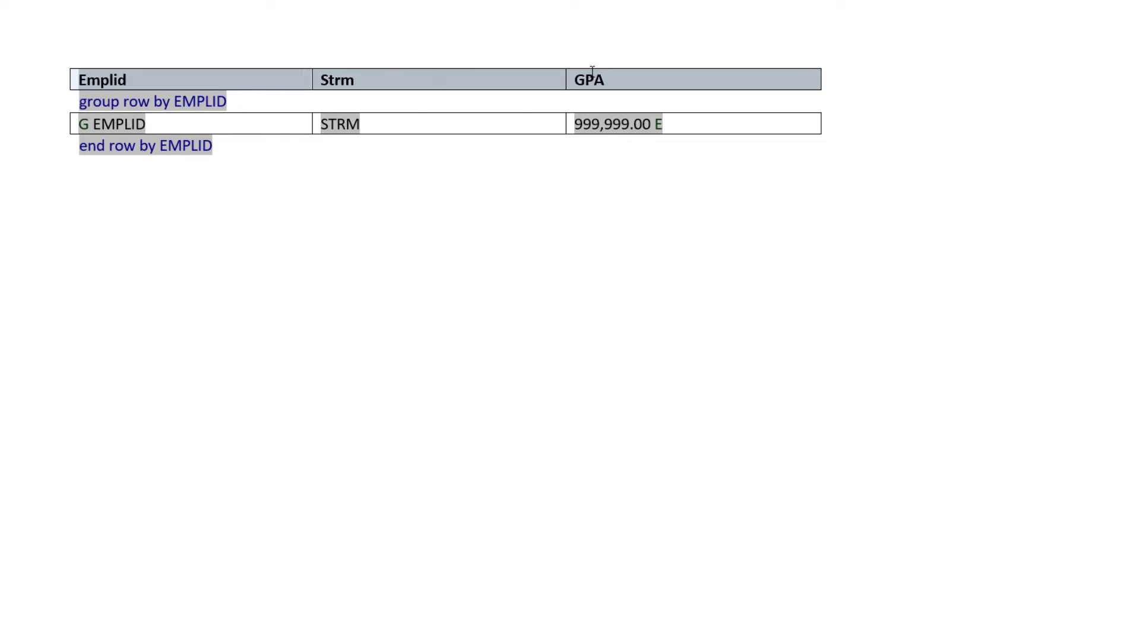
left_click(456, 239)
left_click(150, 102)
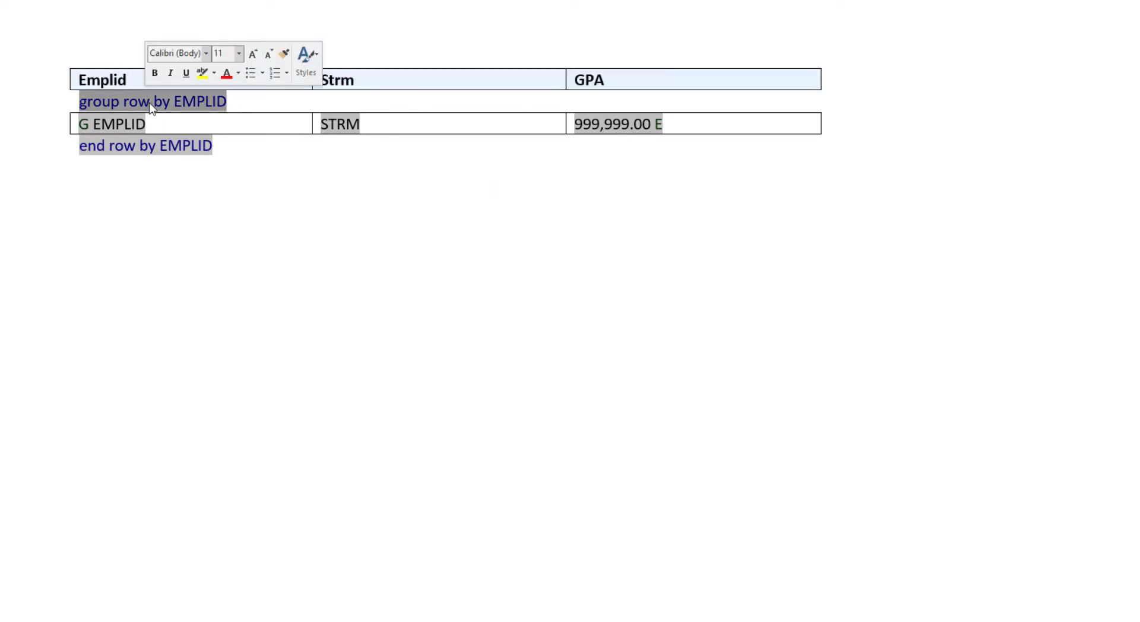
left_click(183, 146)
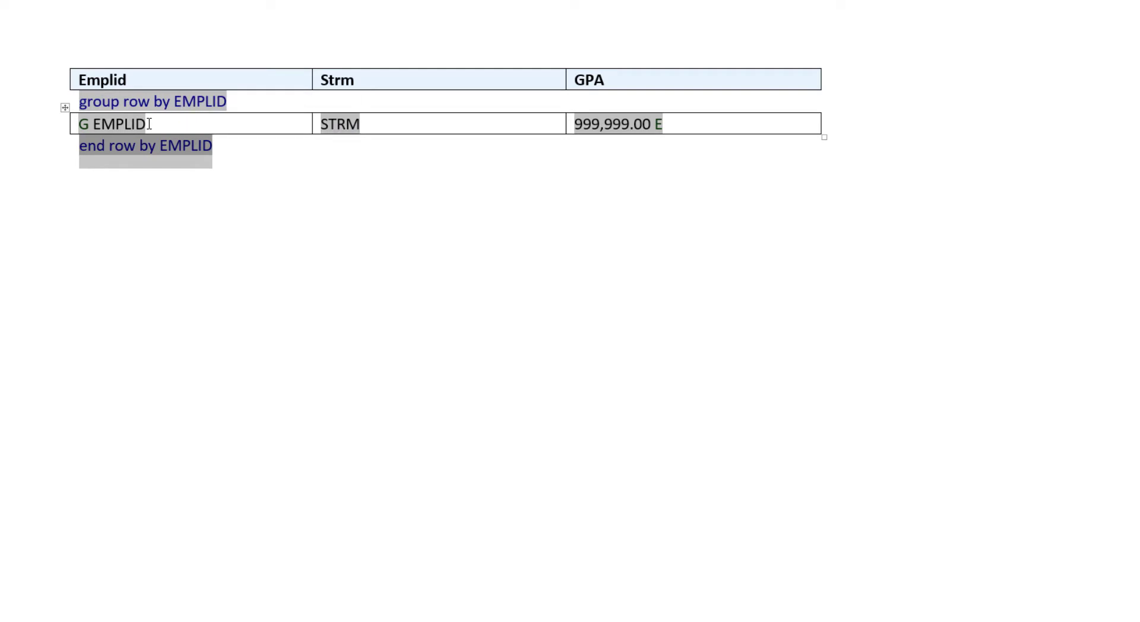
left_click(293, 129)
left_click(330, 126)
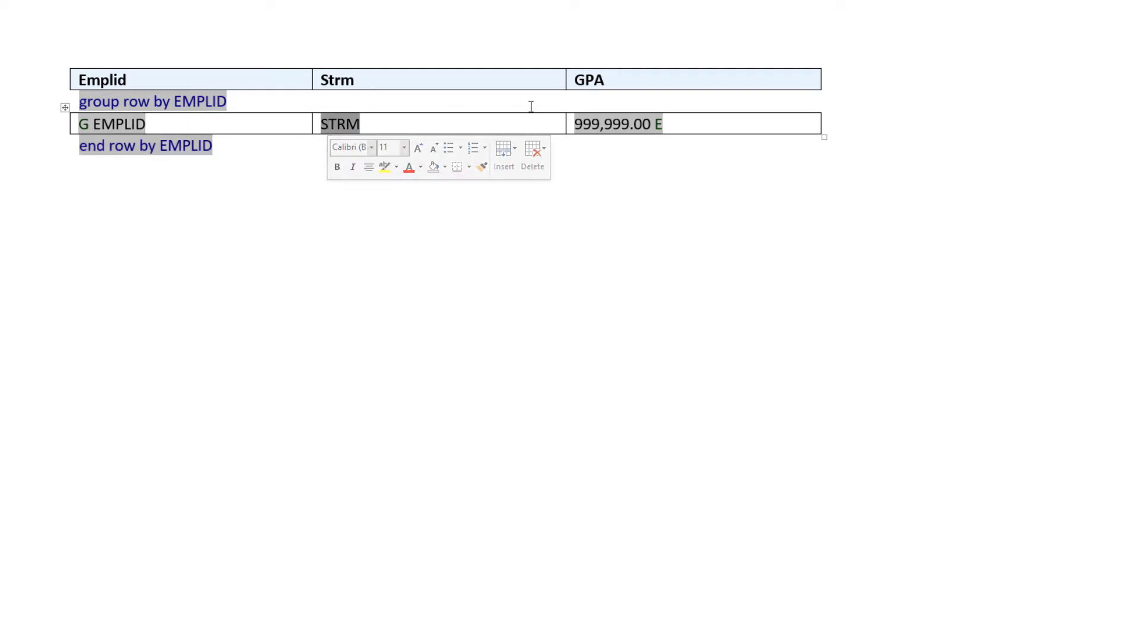
left_click(610, 127)
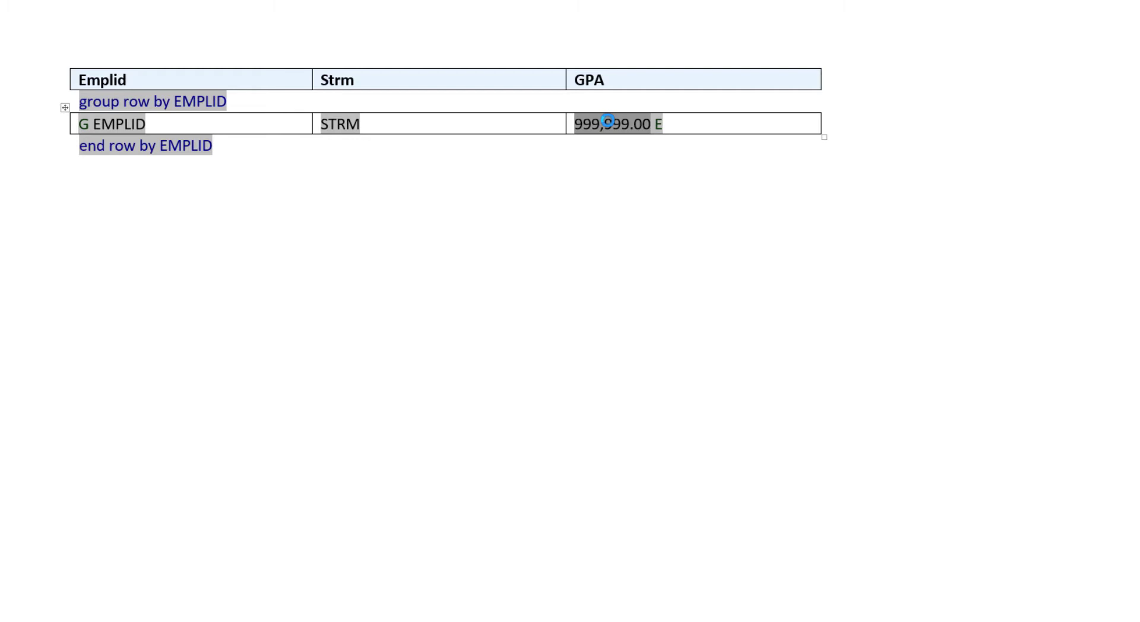
Review the GPA field's code dividing summed GRADE_POINTS by summed UNT_TAKEN, then close it.
double_click(609, 127)
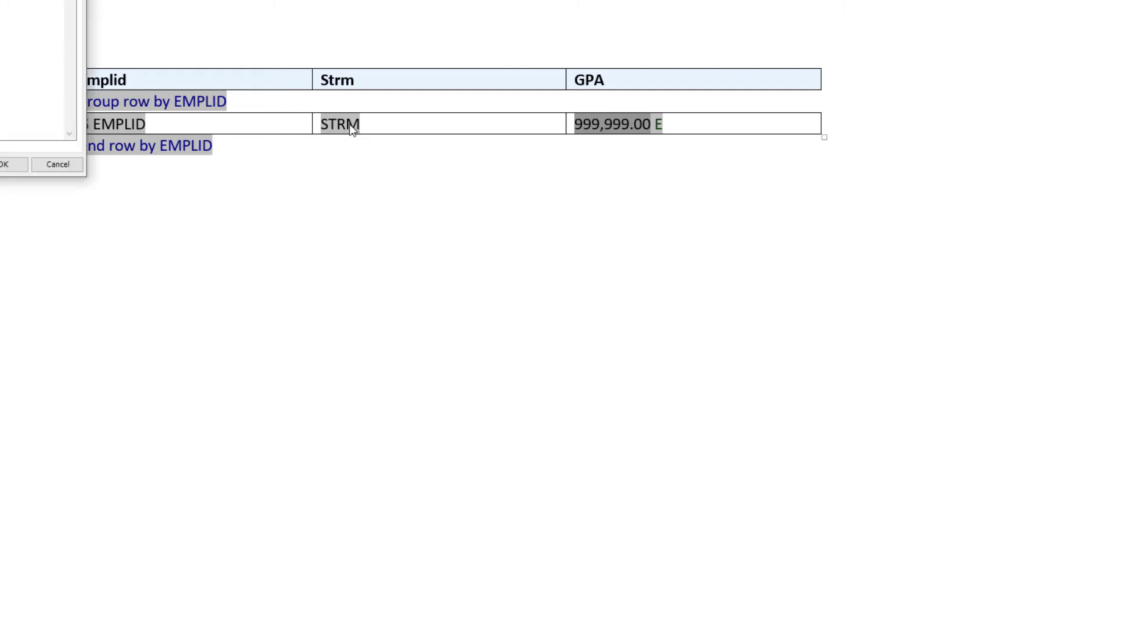
left_click_drag(451, 253, 440, 254)
key("ctrl+a")
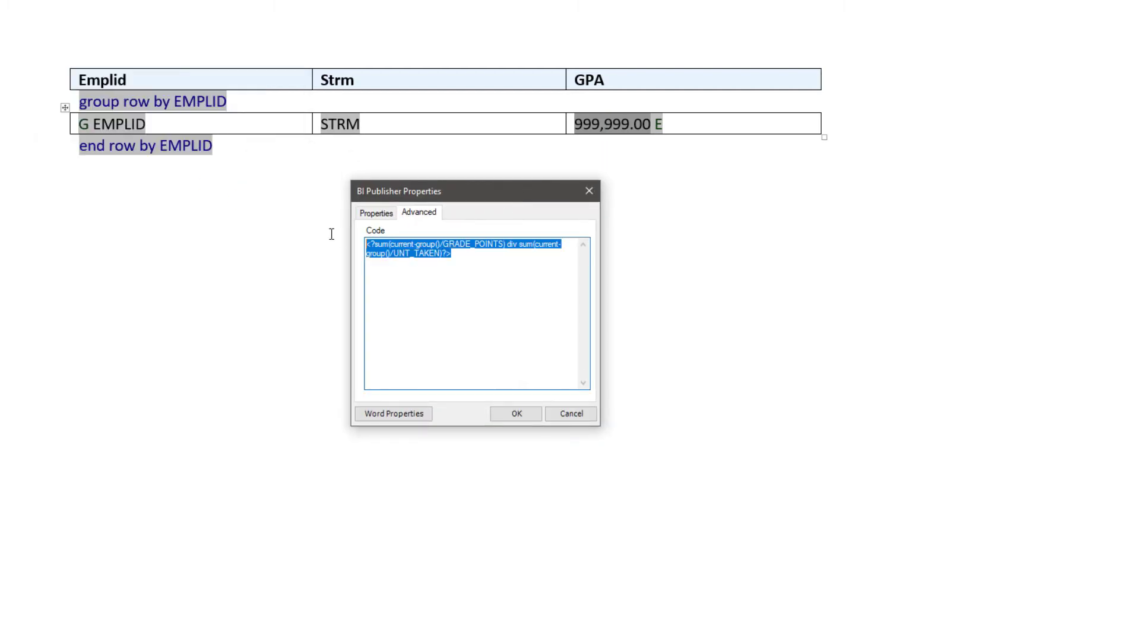
left_click(498, 265)
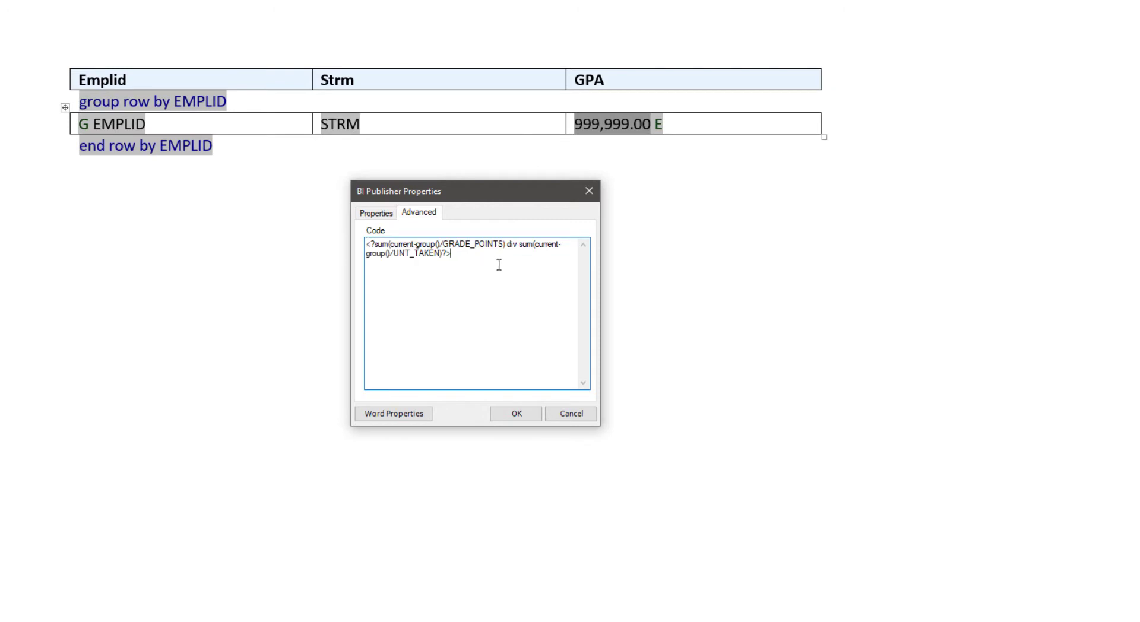
left_click(515, 418)
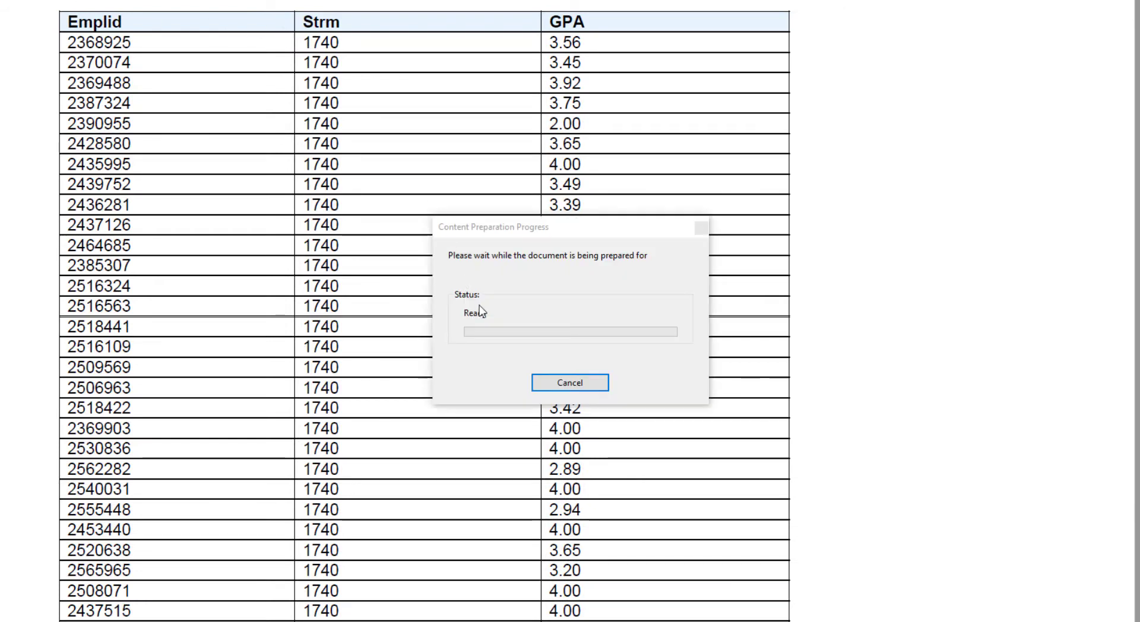
left_click(563, 386)
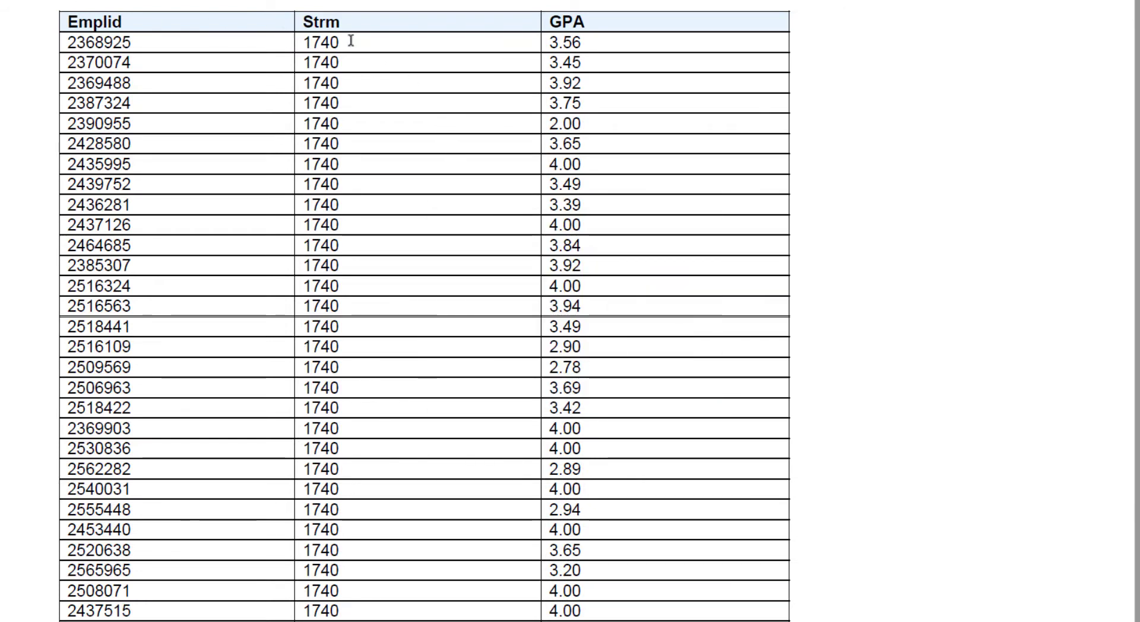